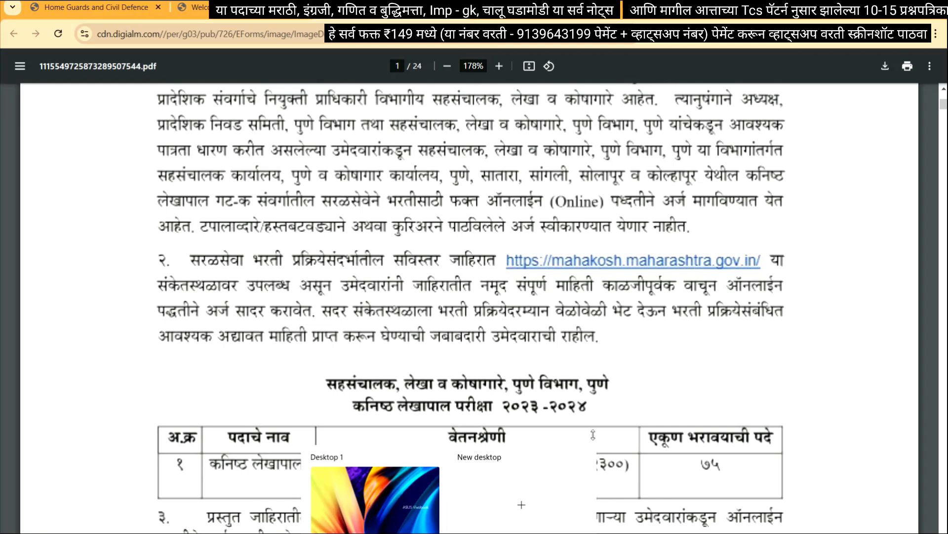
Scroll the advertisement PDF down to the section 4 category-wise reservation table on page 2
scroll(471, 306, "down", 3)
scroll(606, 383, "down", 2)
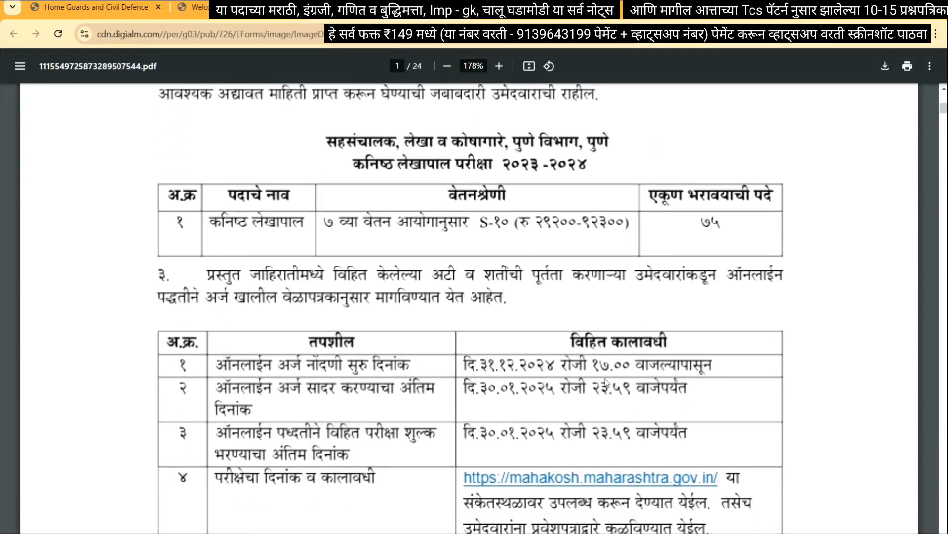
left_click(265, 19)
scroll(418, 307, "up", 10)
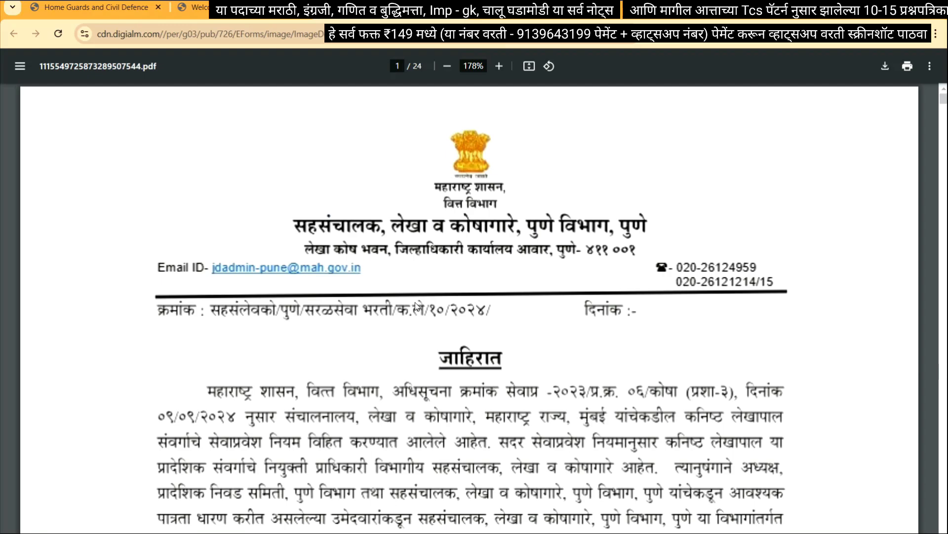
scroll(495, 352, "down", 6)
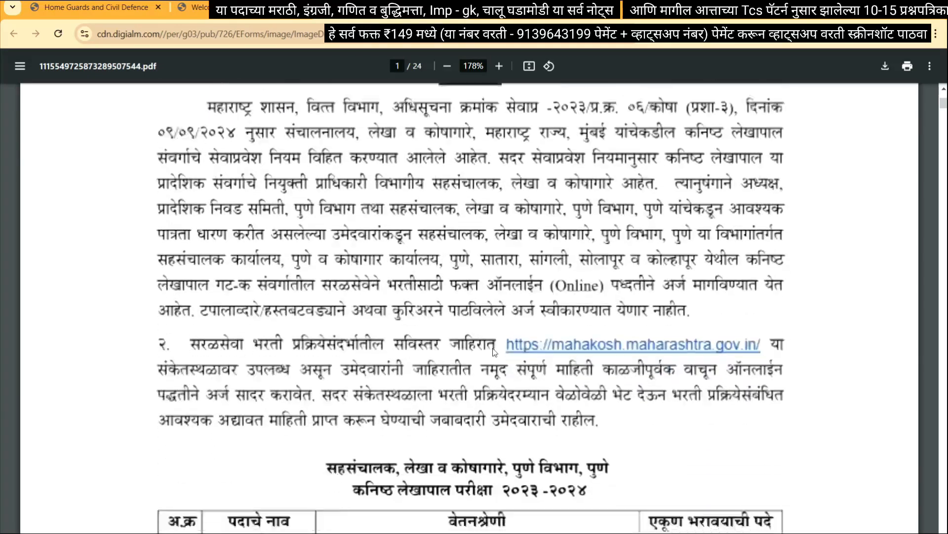
scroll(495, 352, "down", 10)
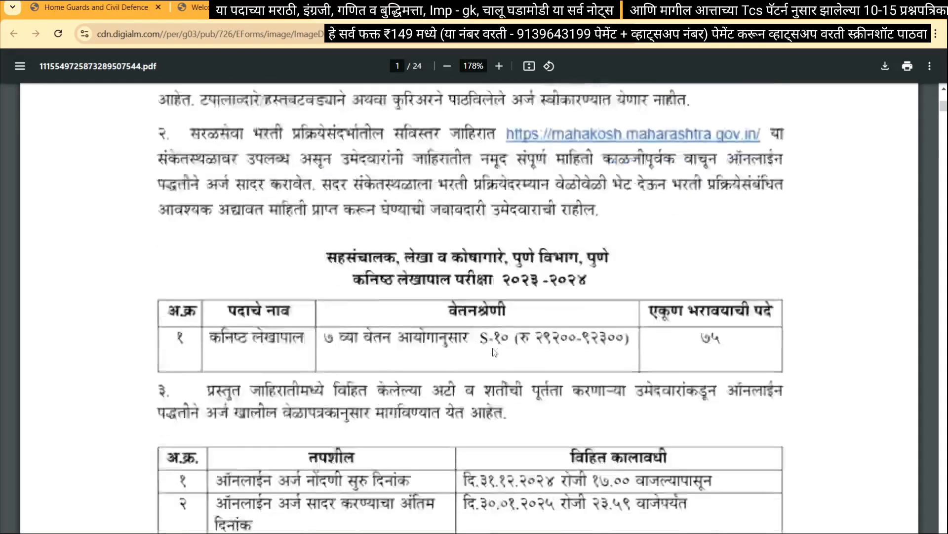
scroll(493, 352, "down", 7)
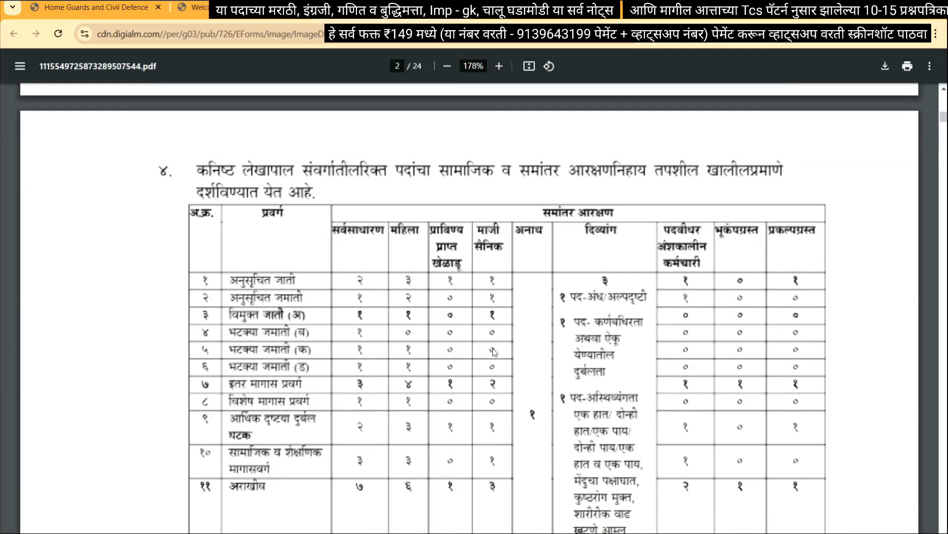
Start a new registration, dismiss the compatibility instructions and agree to the privacy notice
left_click(253, 12)
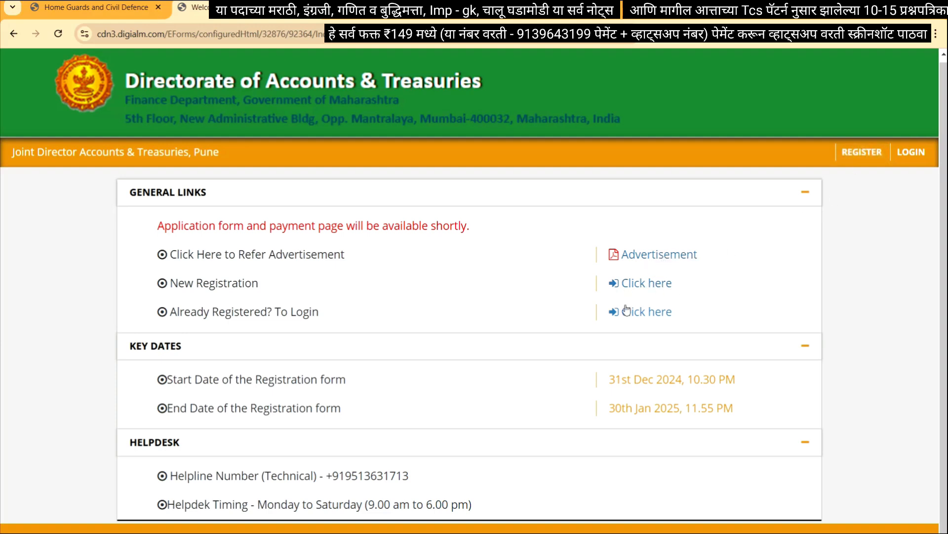
left_click(874, 151)
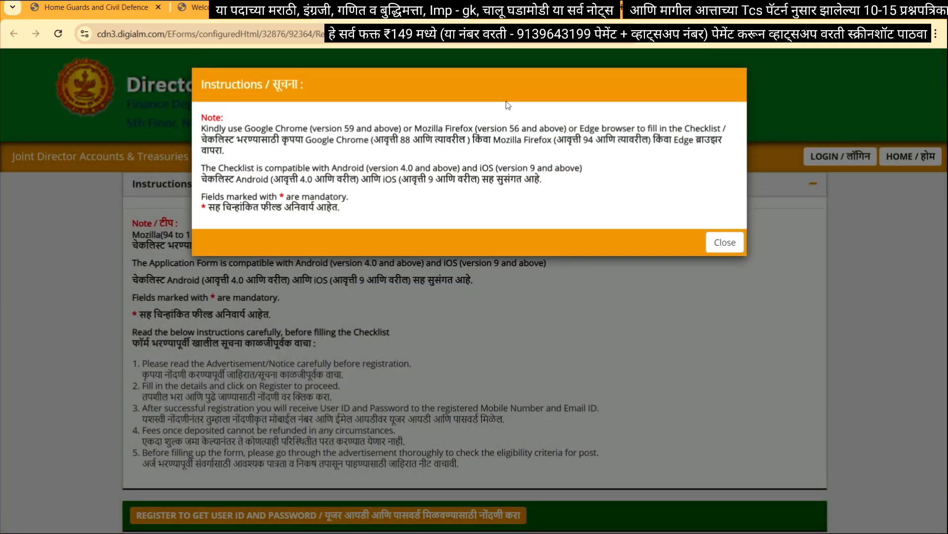
left_click(724, 243)
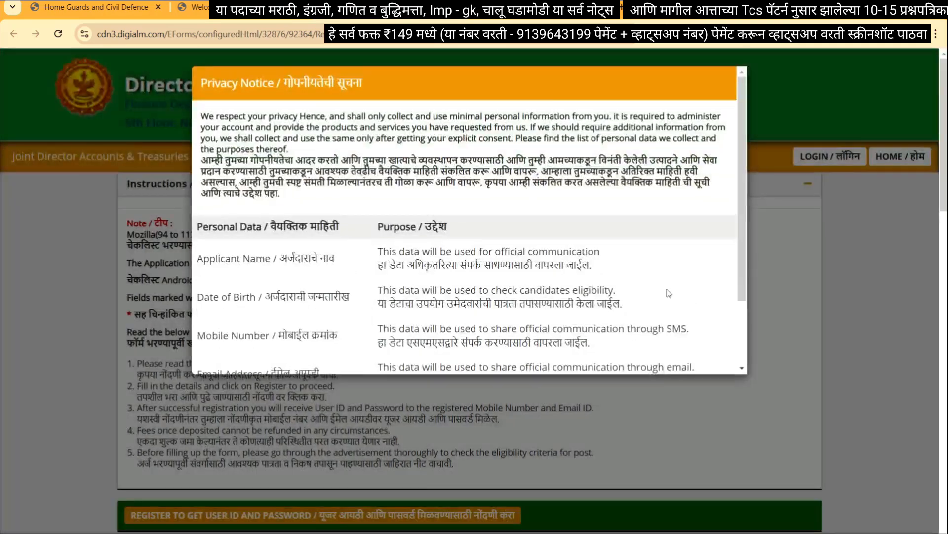
scroll(528, 158, "down", 3)
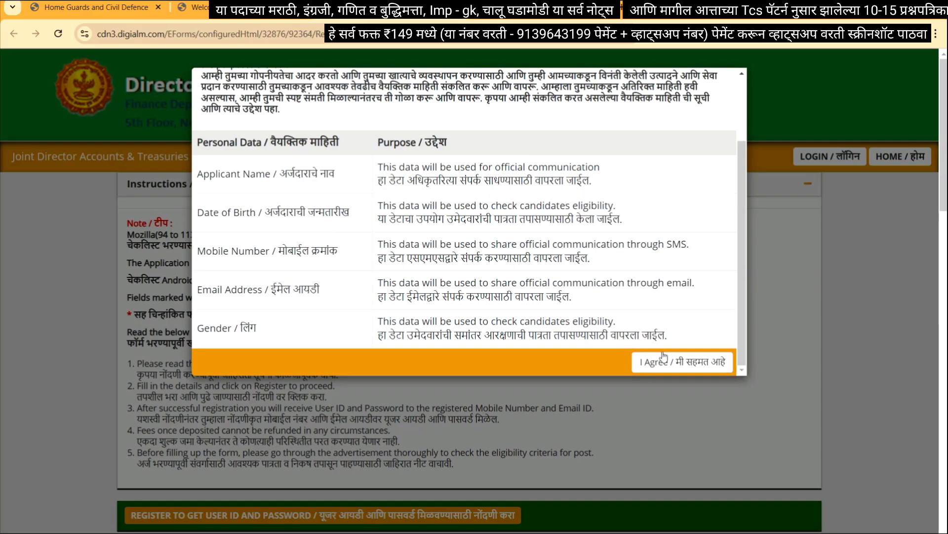
left_click(679, 363)
scroll(680, 367, "down", 2)
Highlight the first, middle and last name labels and the Class 10th Certificate note
scroll(680, 367, "down", 5)
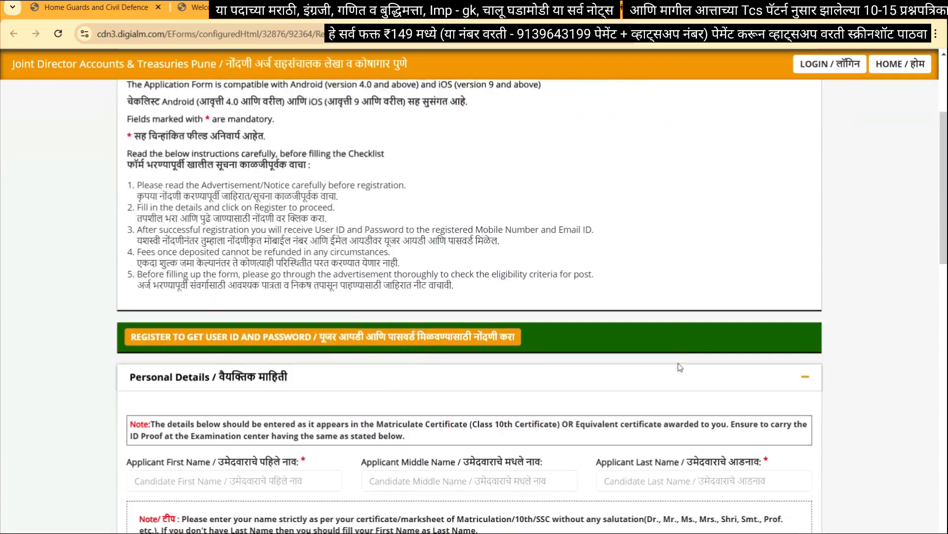
scroll(324, 396, "up", 8)
scroll(325, 396, "down", 5)
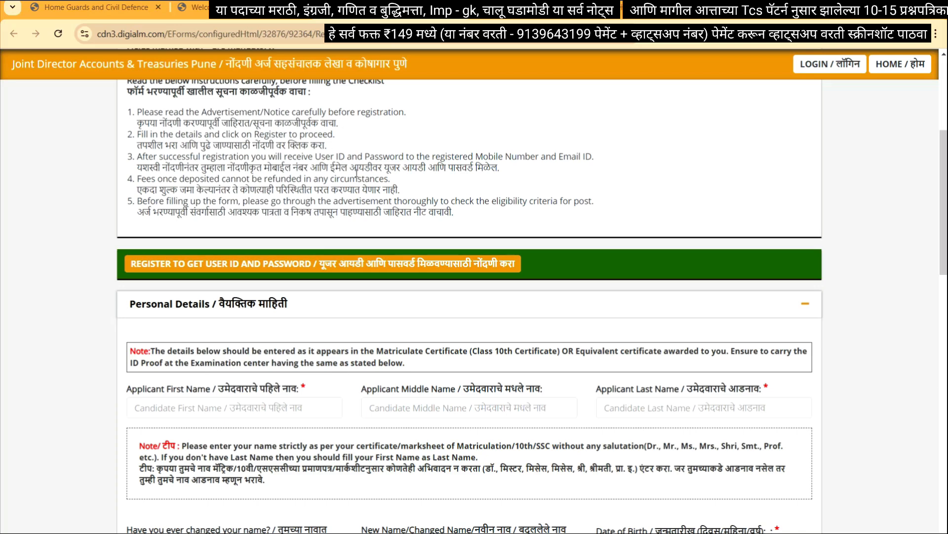
scroll(352, 401, "down", 2)
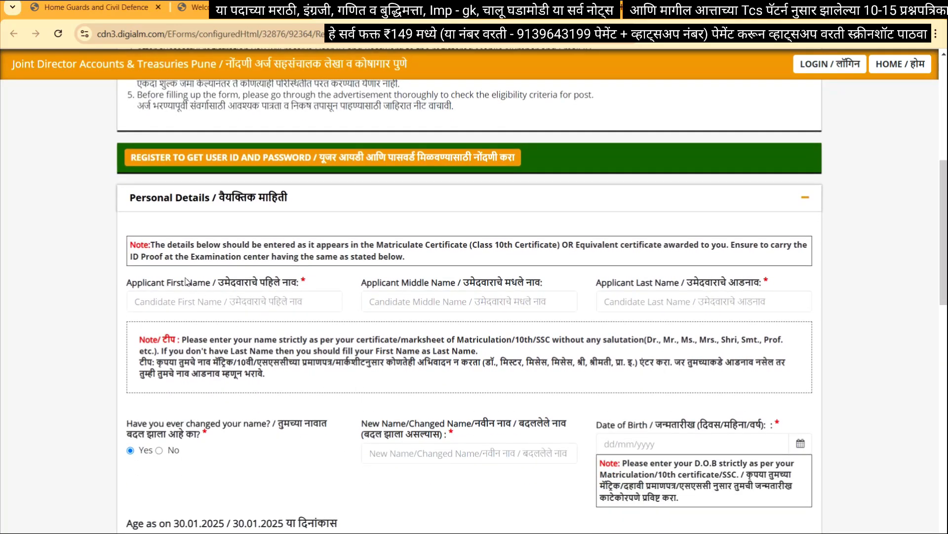
left_click_drag(187, 282, 232, 283)
left_click_drag(366, 282, 419, 286)
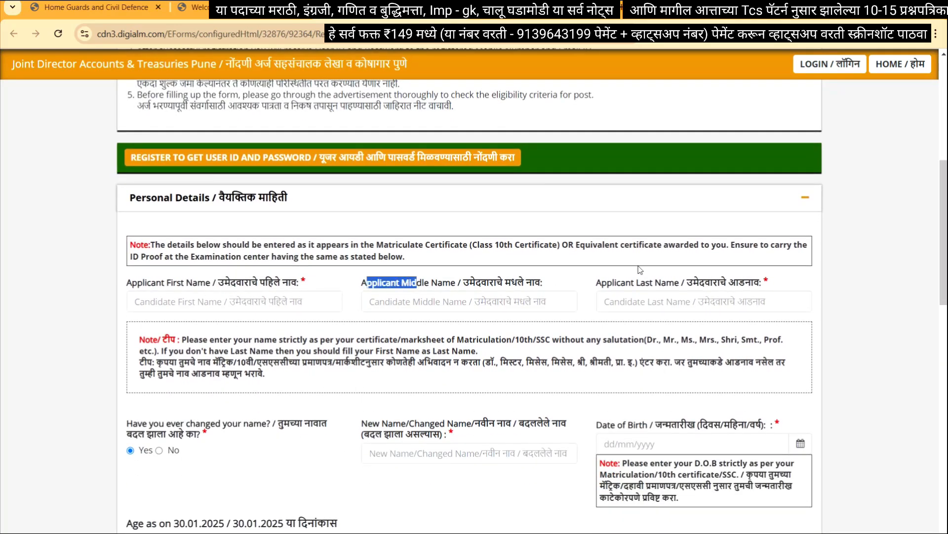
left_click_drag(613, 283, 650, 285)
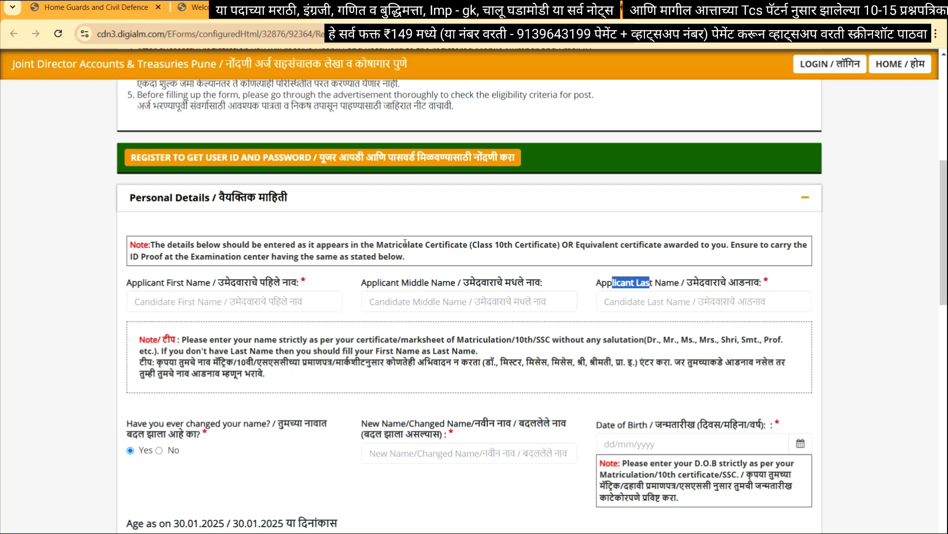
left_click_drag(398, 244, 425, 265)
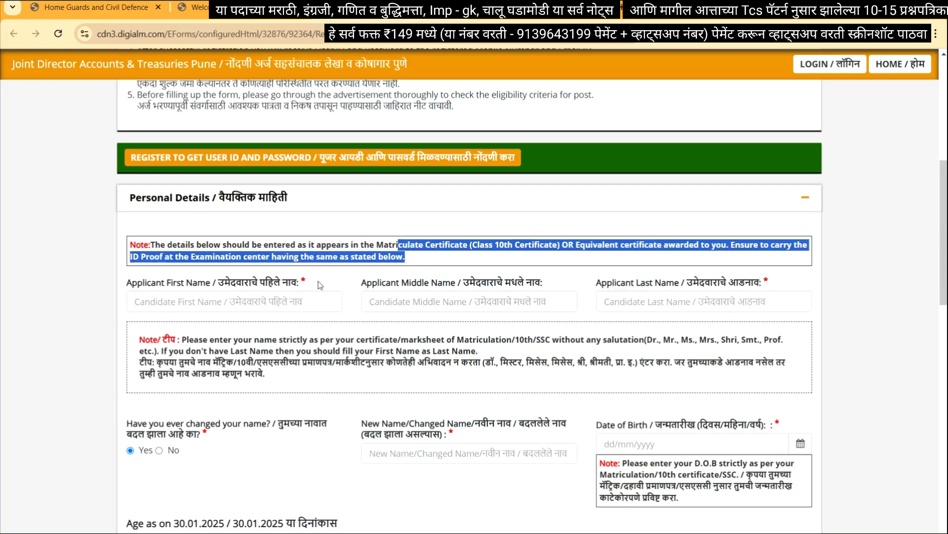
left_click(517, 256)
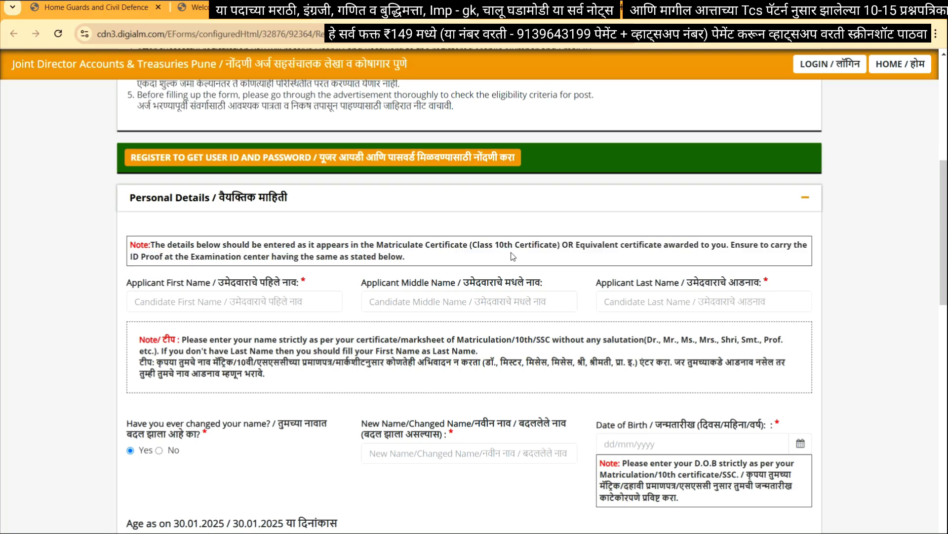
left_click_drag(474, 247, 559, 241)
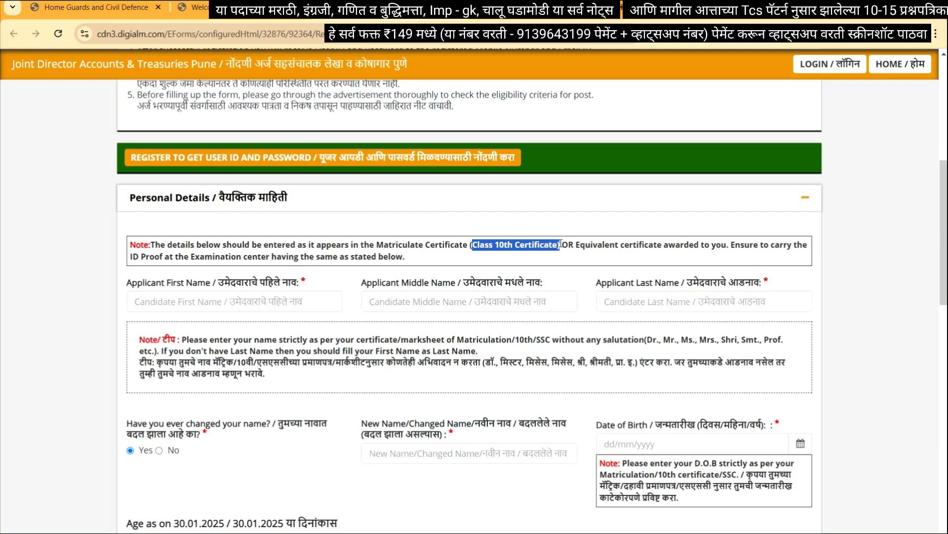
Answer the name-change question, ending on Yes, and highlight the New Name/Changed Name label
scroll(262, 322, "down", 2)
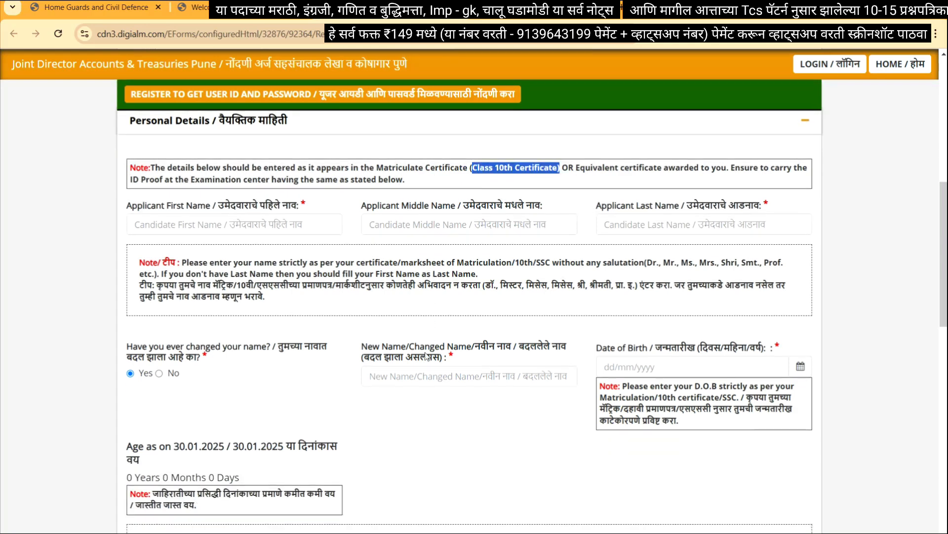
scroll(273, 322, "down", 2)
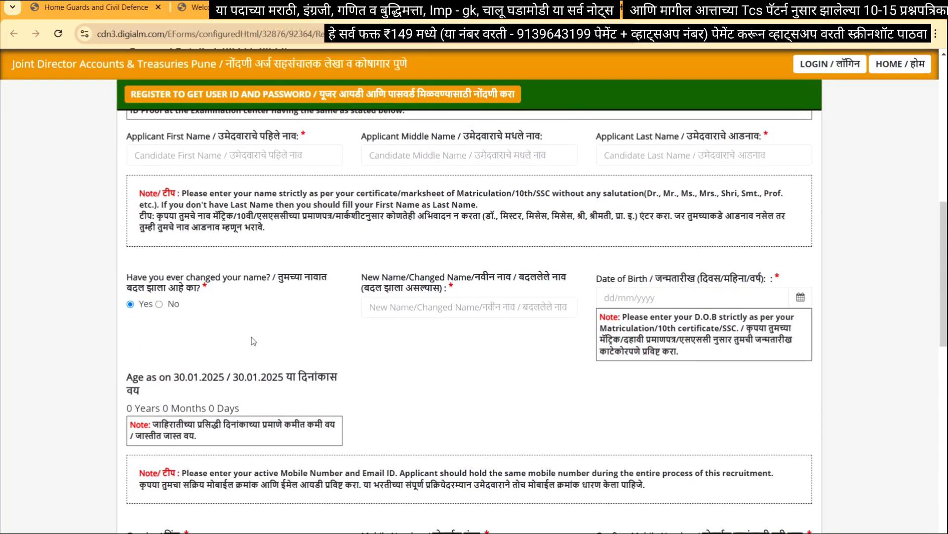
left_click(159, 304)
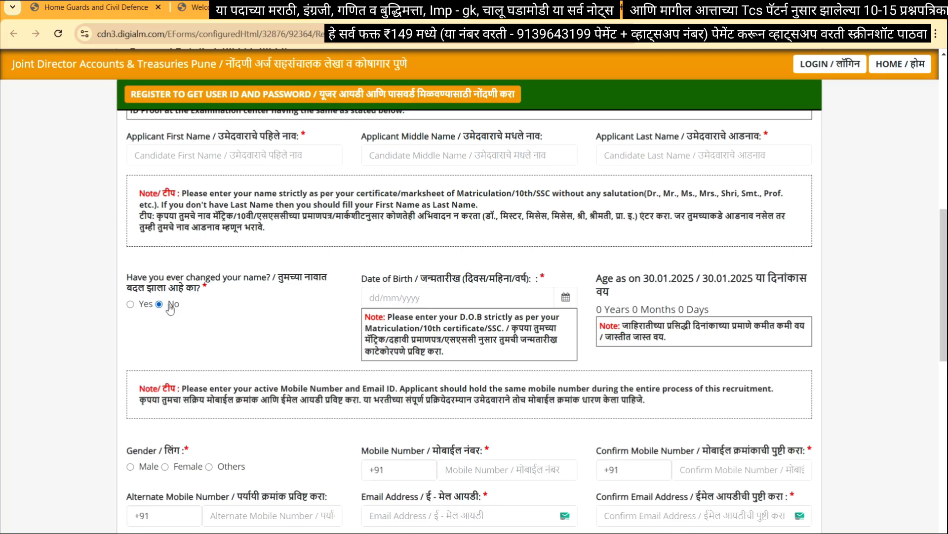
left_click(131, 304)
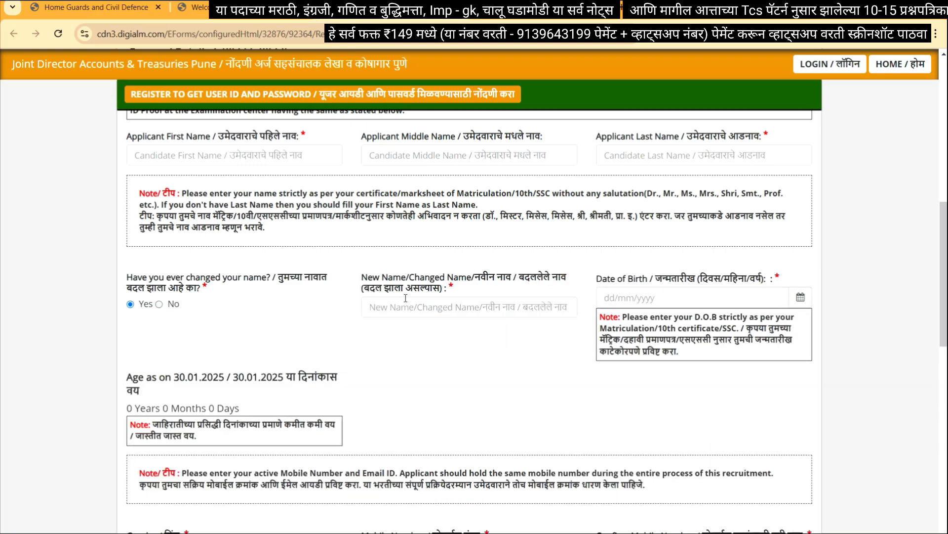
left_click_drag(367, 278, 426, 283)
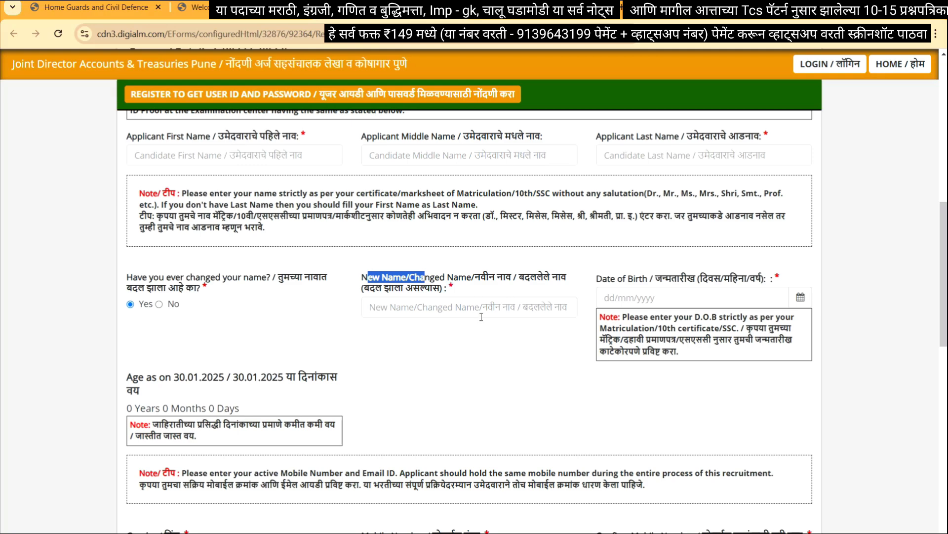
Answer No to the name-change question and set the date of birth to 25/06/2000
left_click(159, 304)
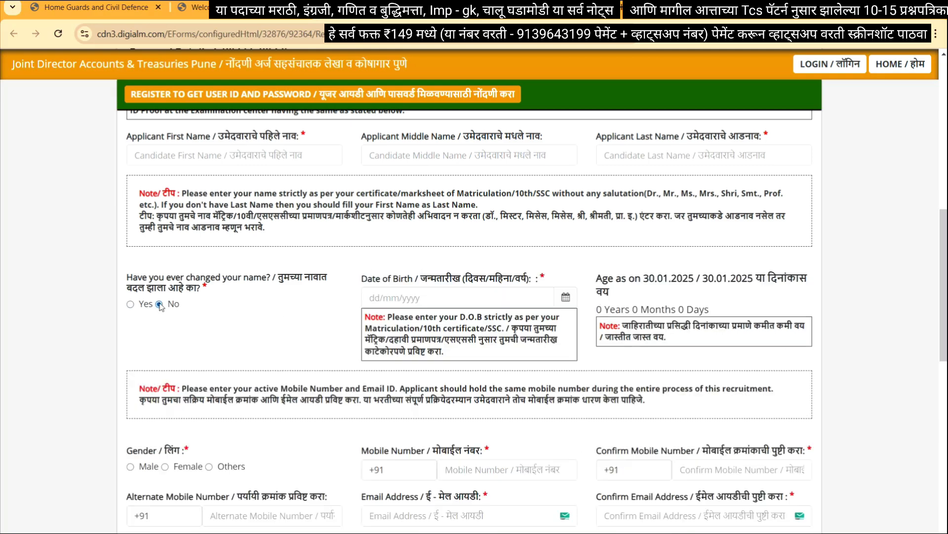
left_click(566, 297)
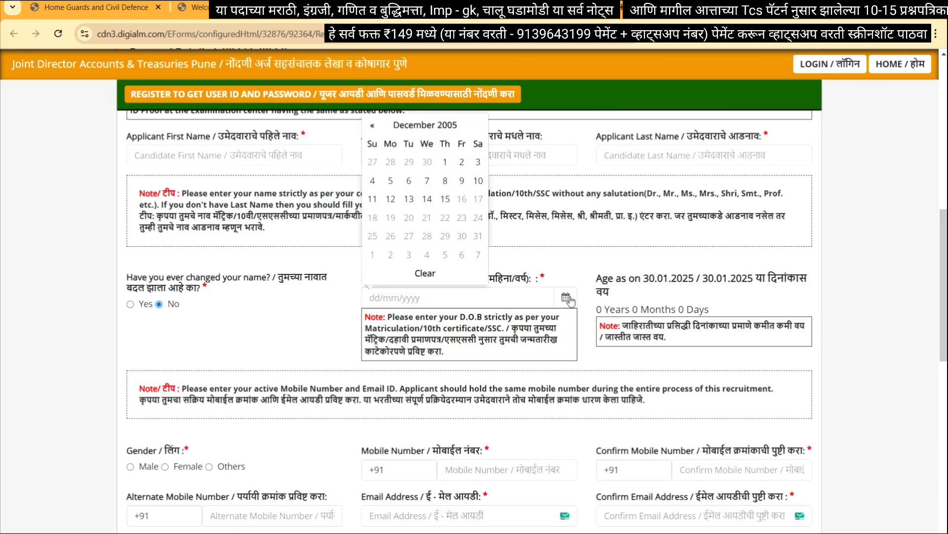
left_click(443, 127)
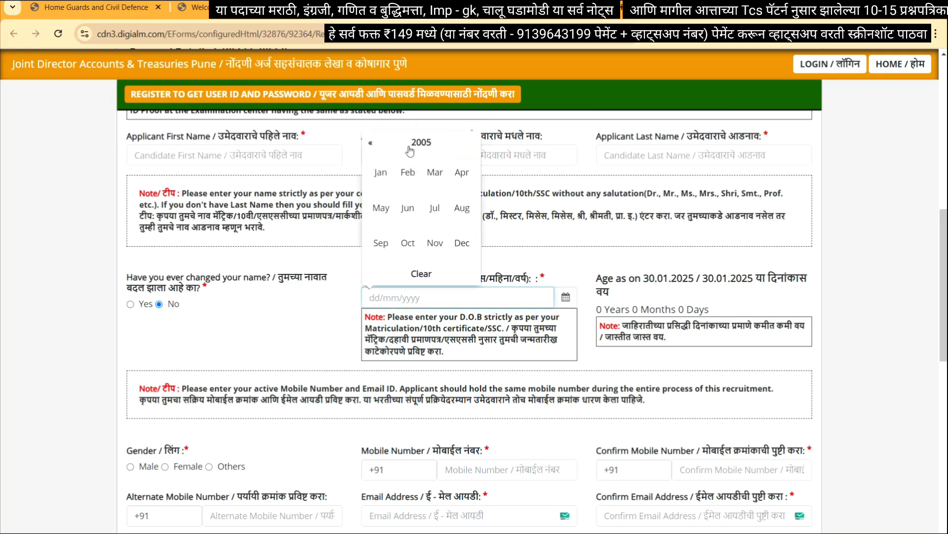
left_click(410, 144)
left_click(410, 173)
left_click(409, 208)
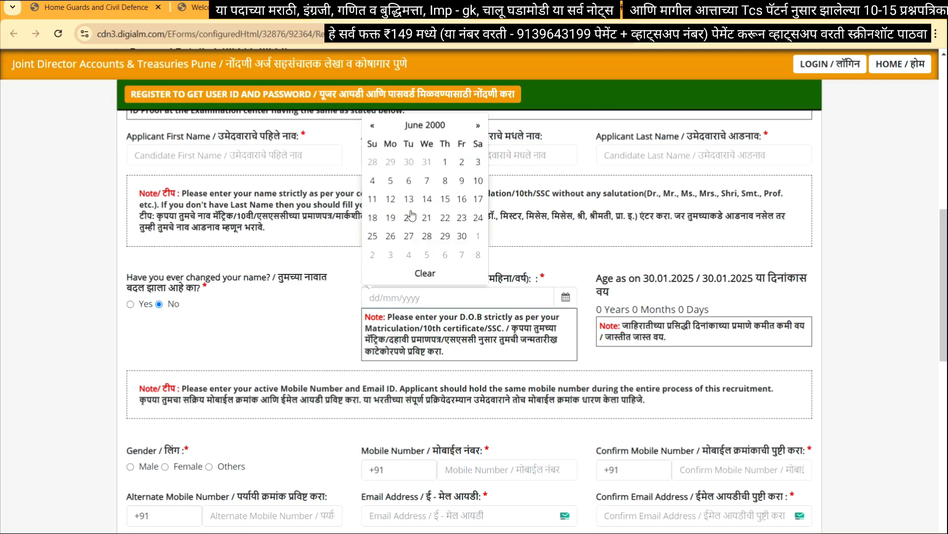
left_click(372, 235)
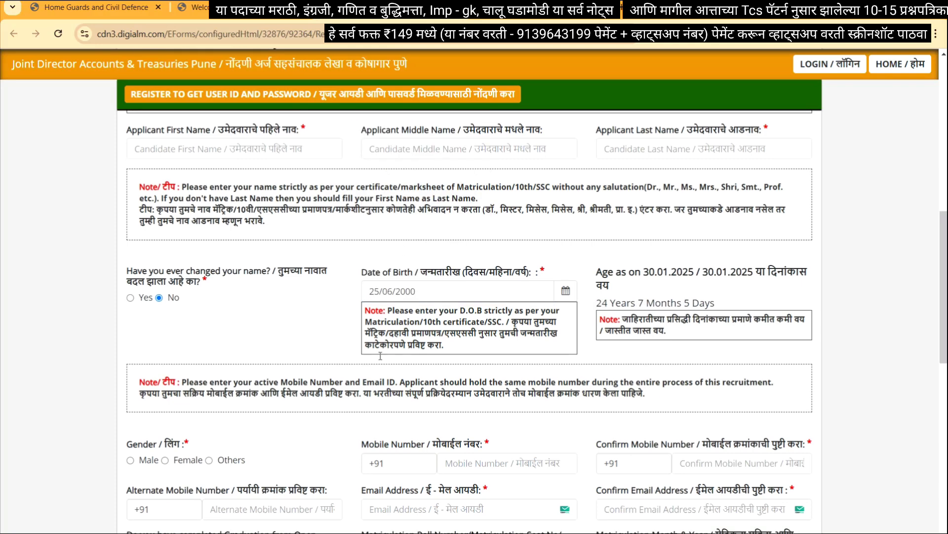
Select Male as gender and highlight the mobile and confirm mobile labels
scroll(219, 356, "down", 3)
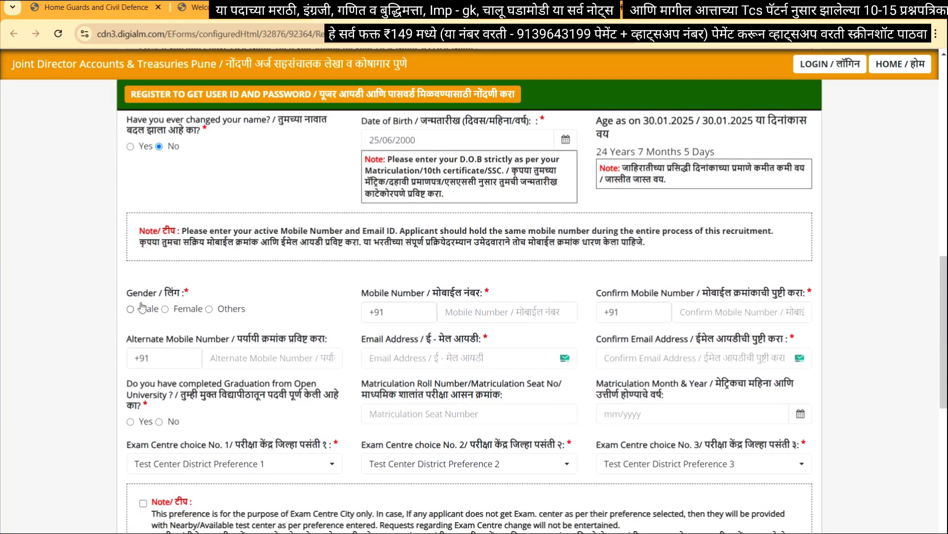
left_click(130, 308)
double_click(472, 292)
left_click_drag(659, 293, 727, 293)
scroll(496, 349, "down", 1)
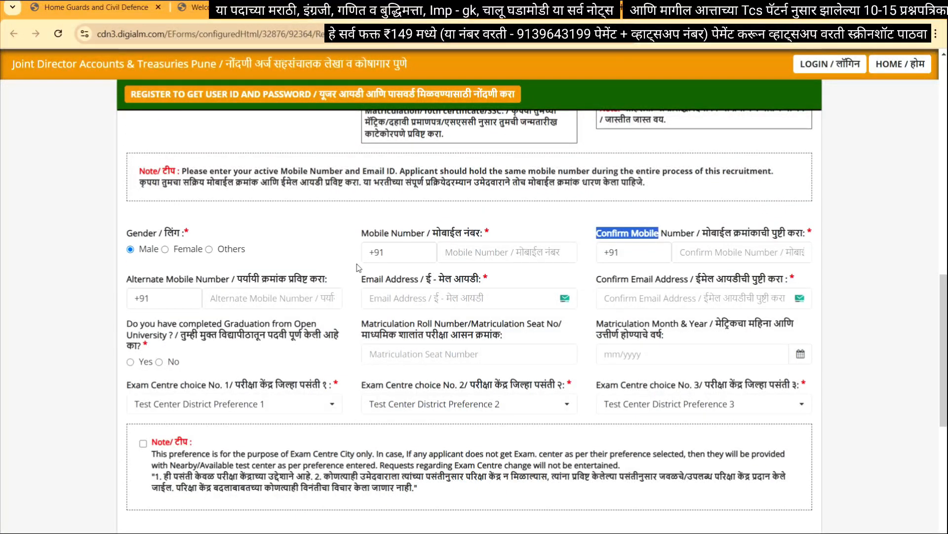
Highlight the email, confirm email, and matriculation seat, roll number and month-year labels
left_click(388, 283)
double_click(390, 281)
left_click_drag(615, 280, 662, 282)
scroll(444, 297, "down", 1)
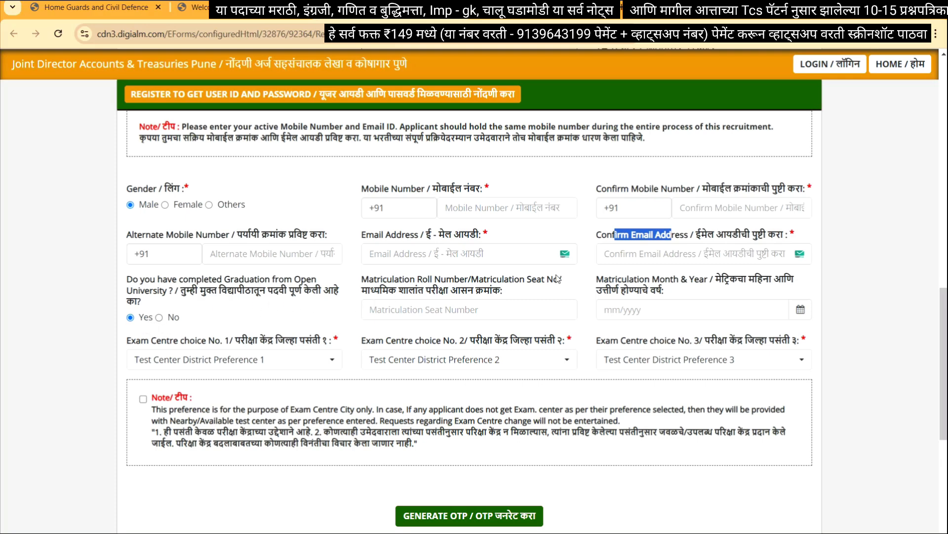
left_click_drag(440, 290, 505, 288)
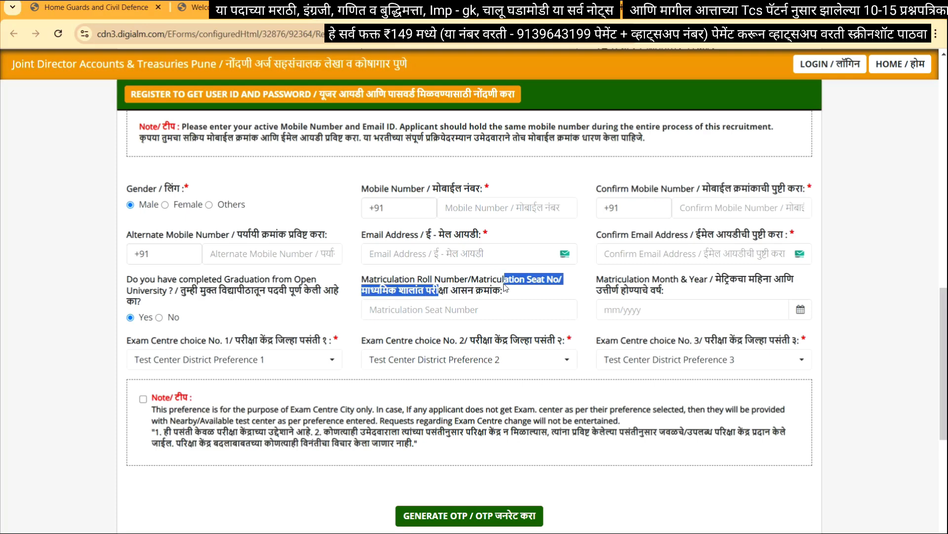
left_click(505, 294)
left_click_drag(505, 293, 419, 285)
left_click(529, 290)
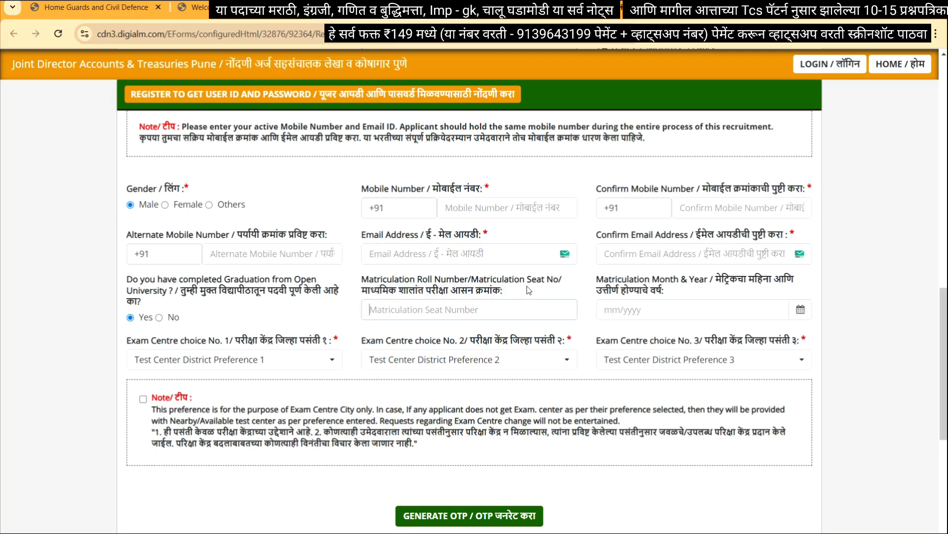
triple_click(678, 293)
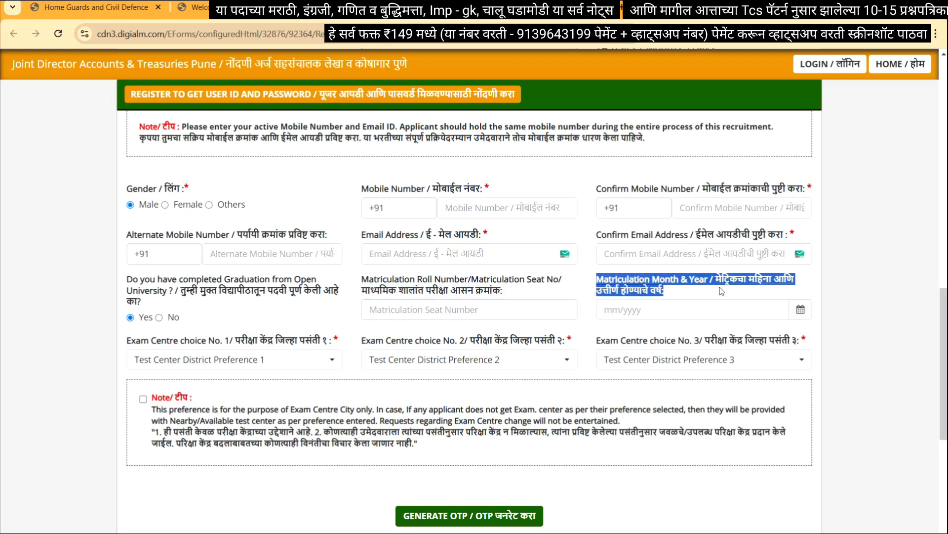
Set the matriculation month and year to 03/2016
left_click(801, 310)
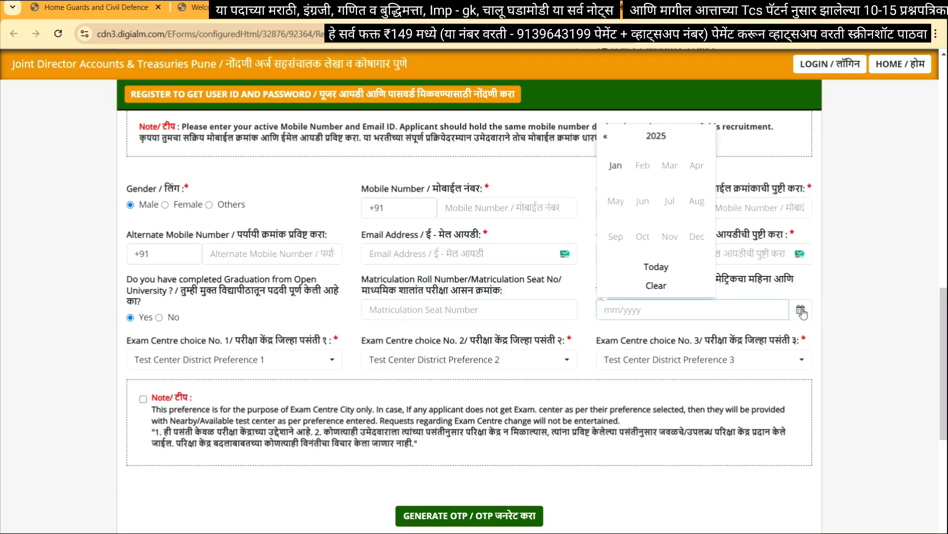
left_click(659, 139)
left_click(606, 138)
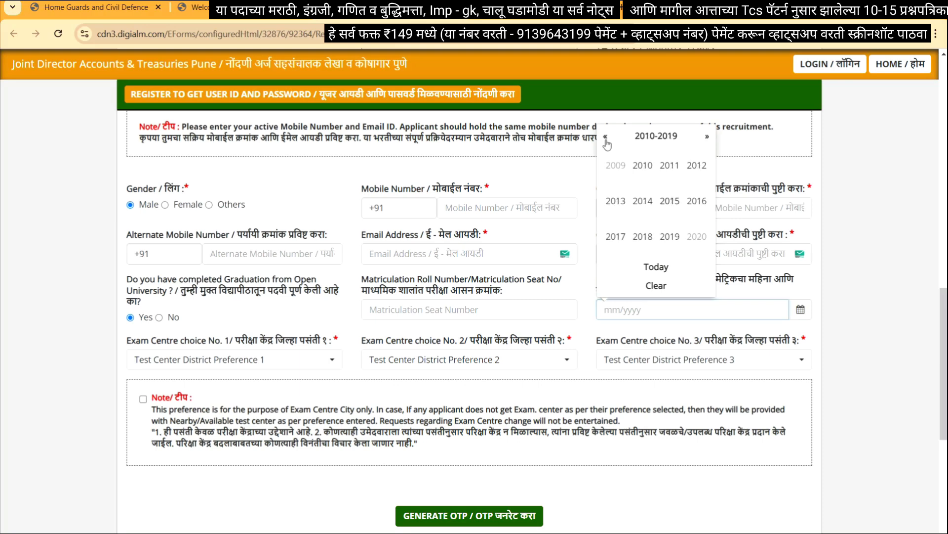
left_click(697, 201)
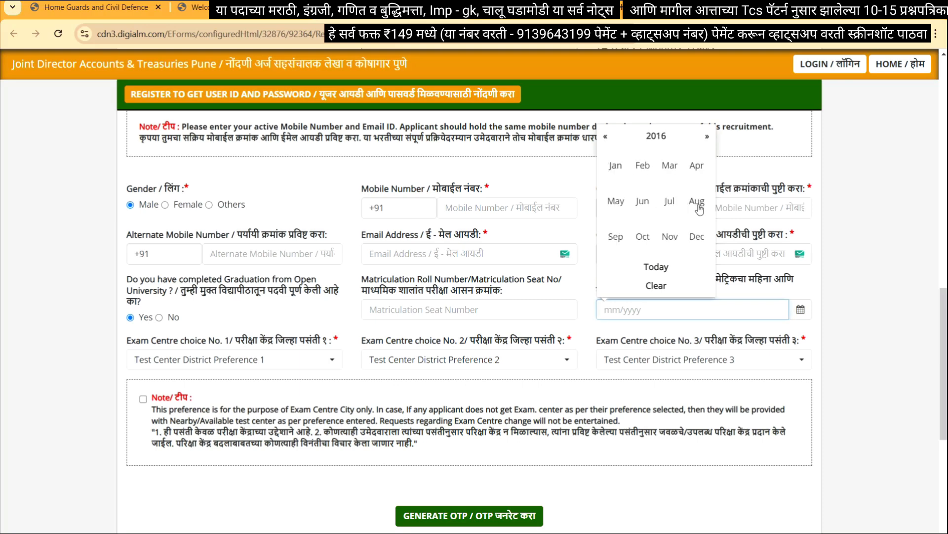
left_click(670, 165)
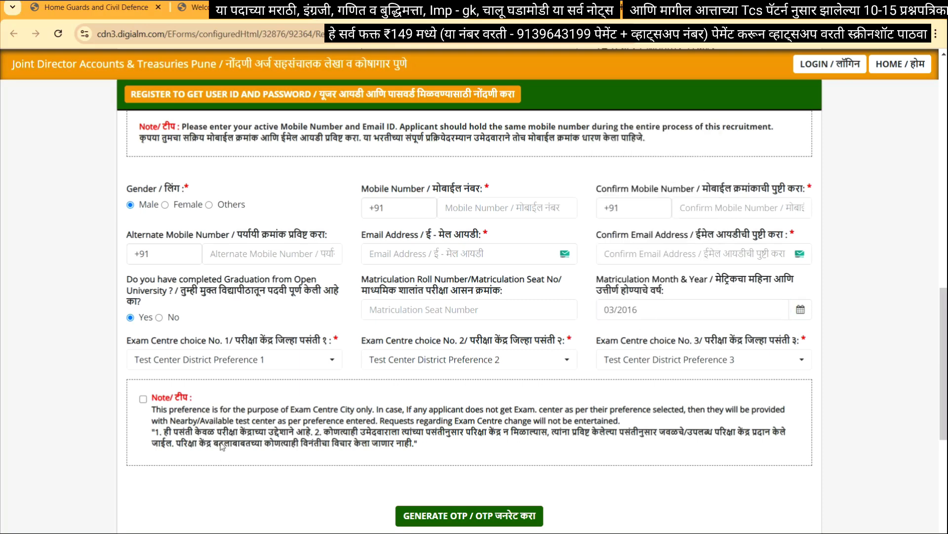
Choose Nashik, Ahmednagar and Mumbai City as exam centre choices 1, 2 and 3
left_click(246, 357)
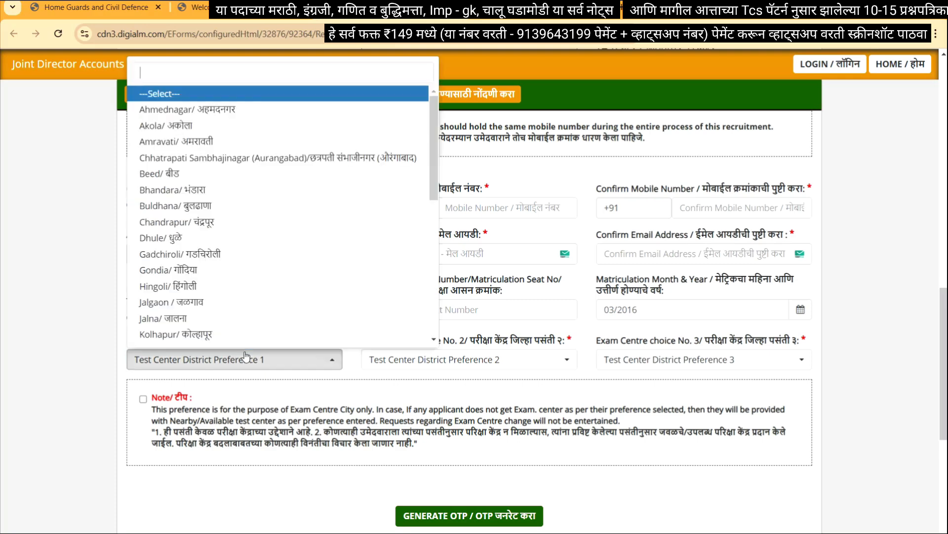
scroll(233, 202, "down", 2)
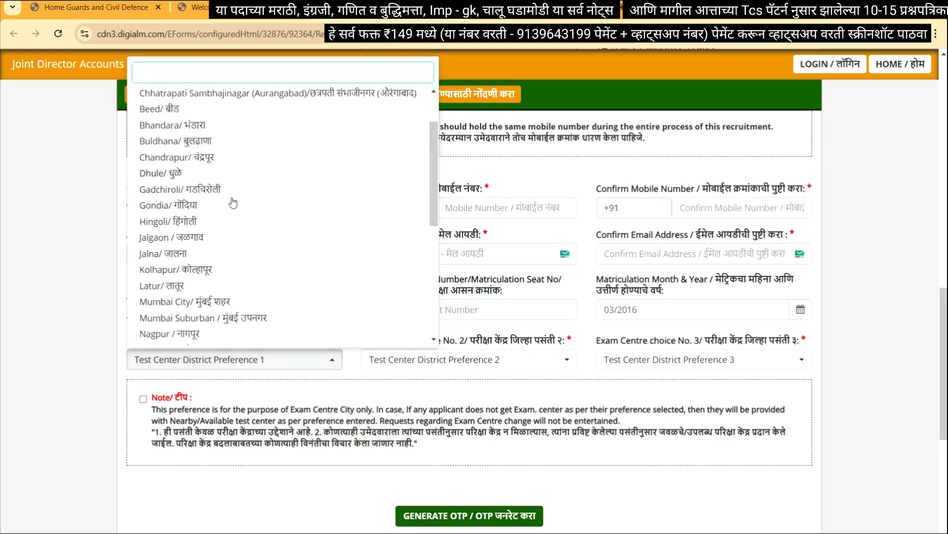
scroll(233, 203, "up", 2)
scroll(213, 311, "down", 3)
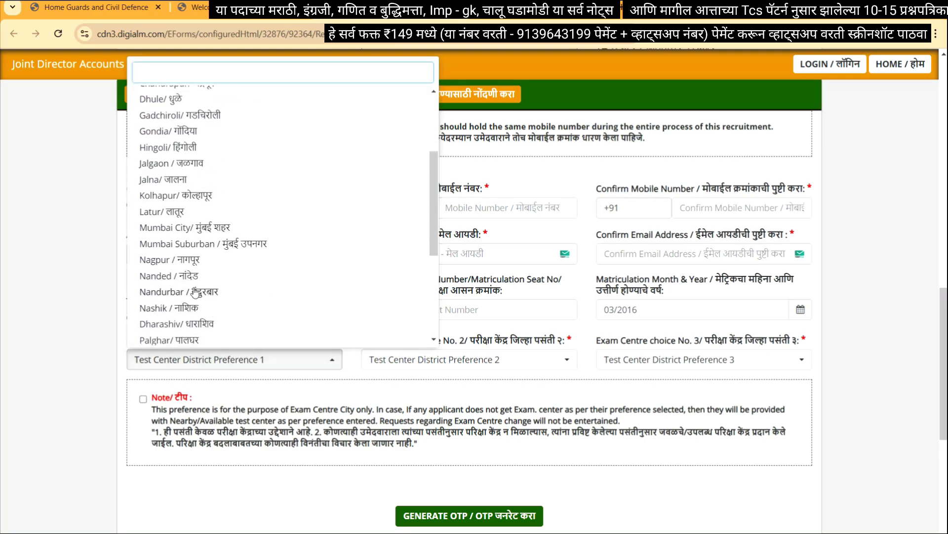
left_click(187, 316)
left_click(509, 359)
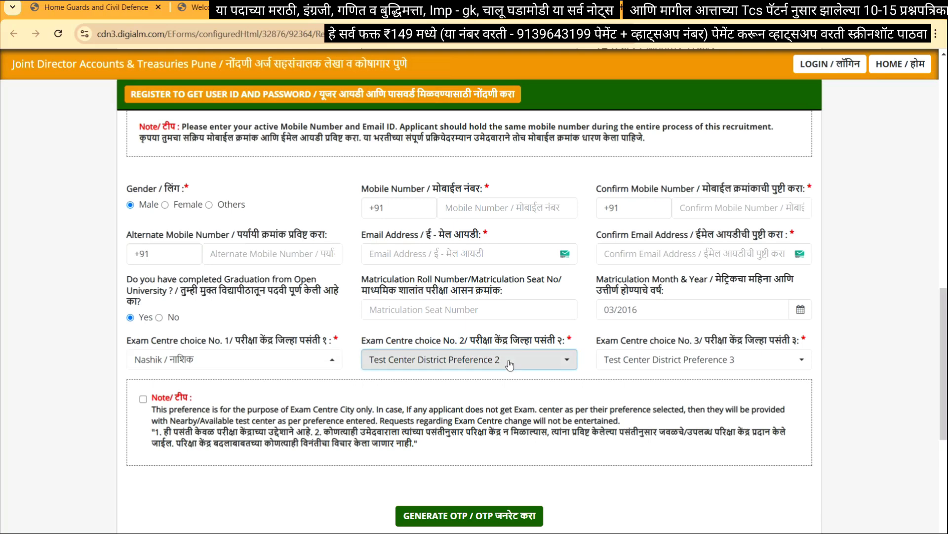
left_click(463, 110)
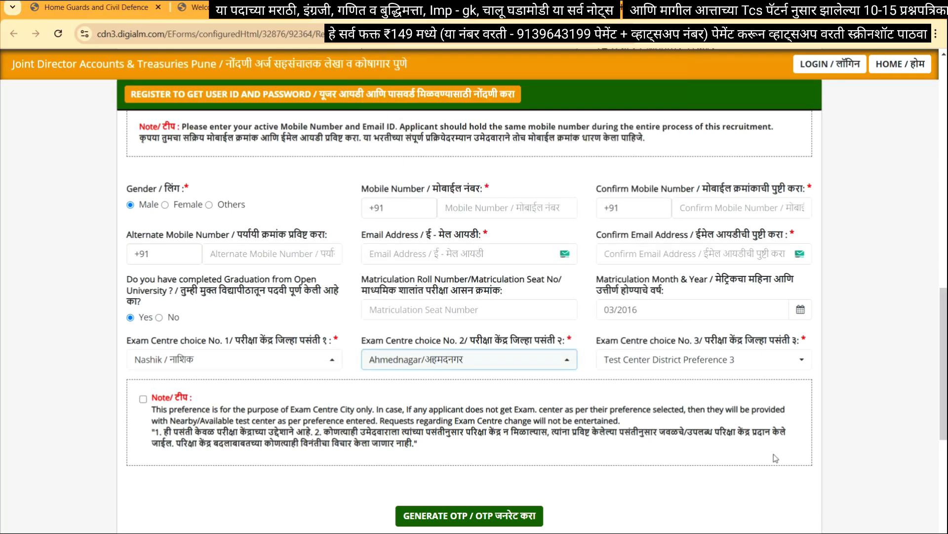
left_click(708, 360)
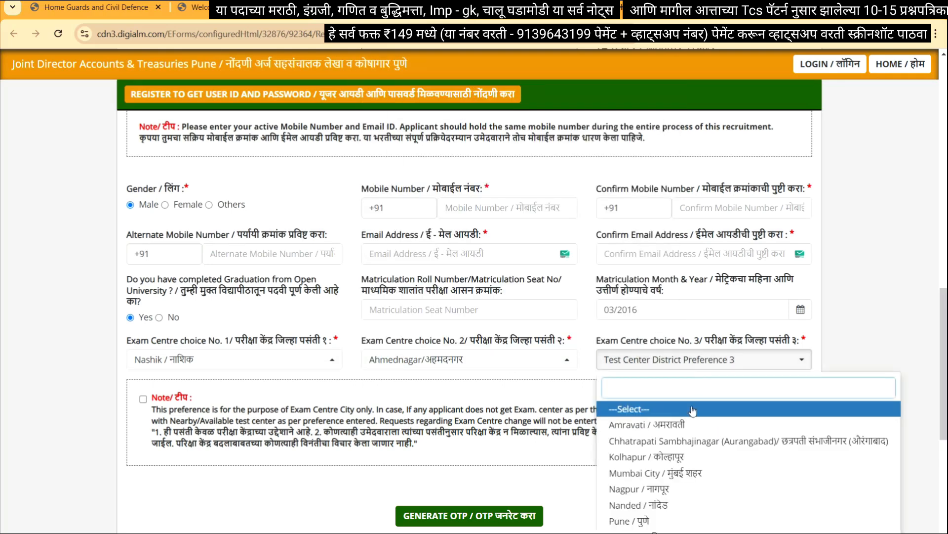
left_click(670, 475)
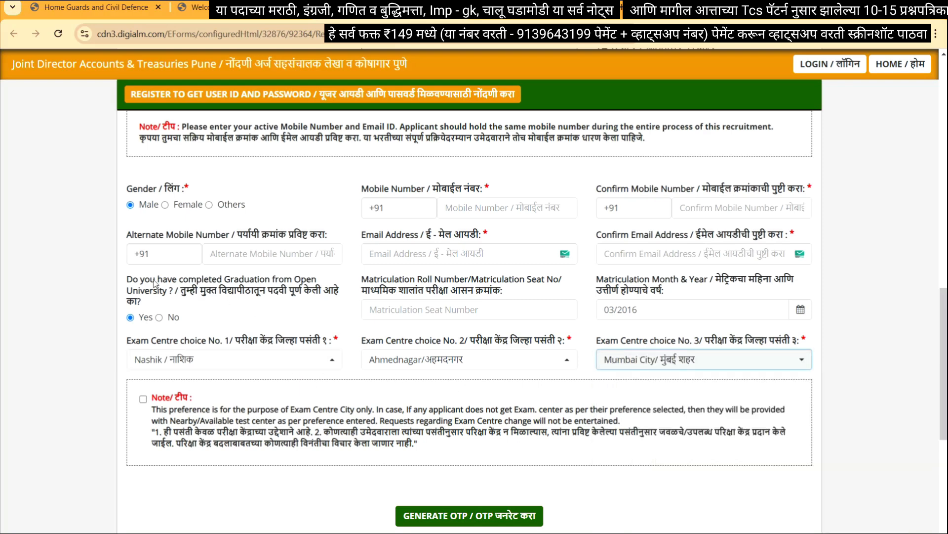
Highlight the Open University graduation question and leave its answer set to Yes
left_click_drag(128, 278, 167, 303)
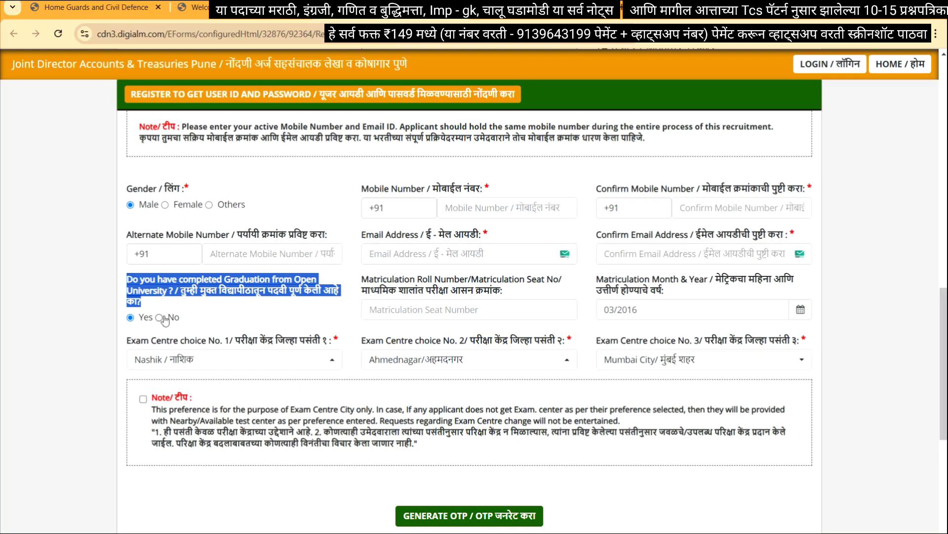
left_click(201, 312)
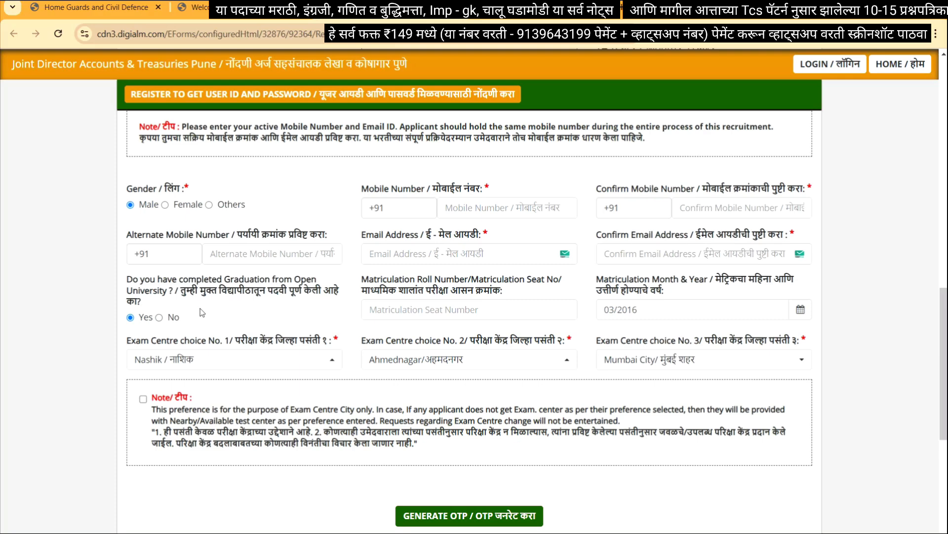
left_click(159, 316)
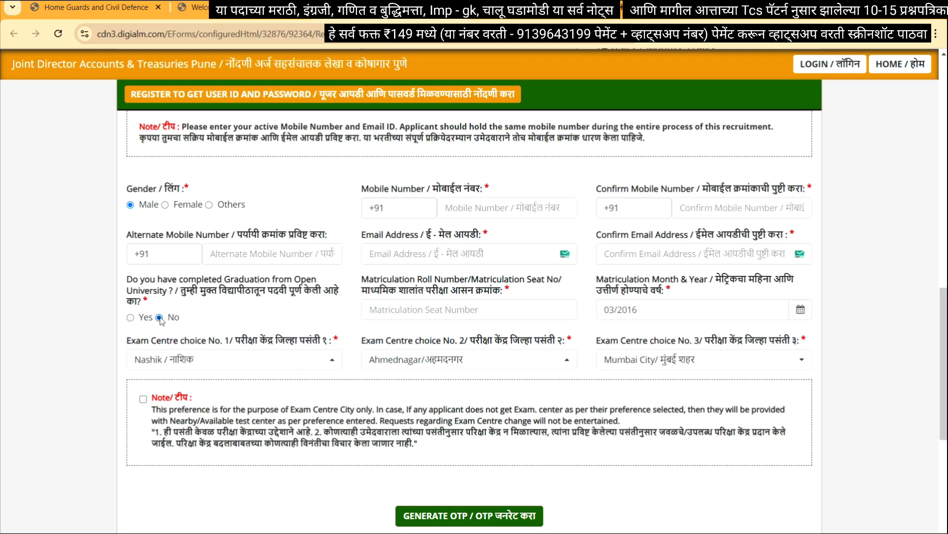
left_click(130, 317)
Acknowledge the exam centre note and request an OTP by solving the captcha
scroll(252, 373, "down", 1)
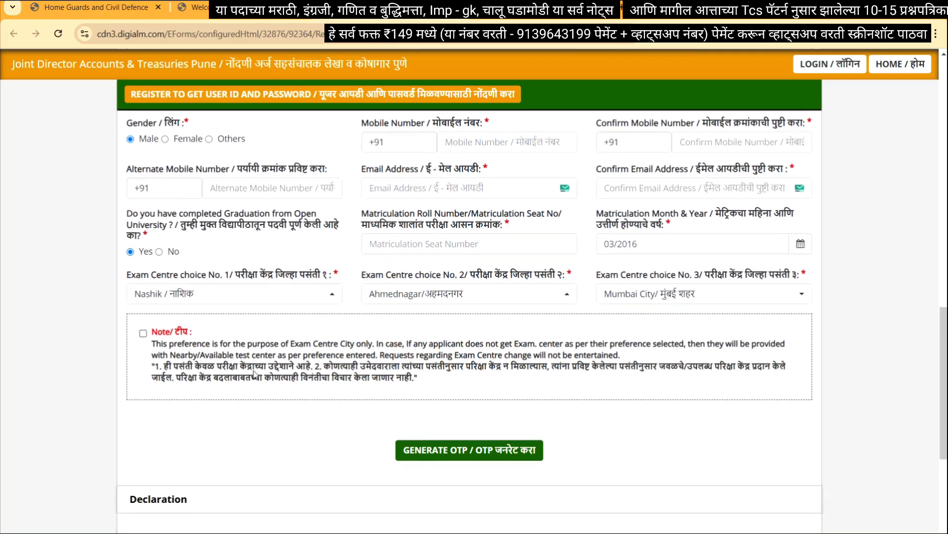
left_click(143, 334)
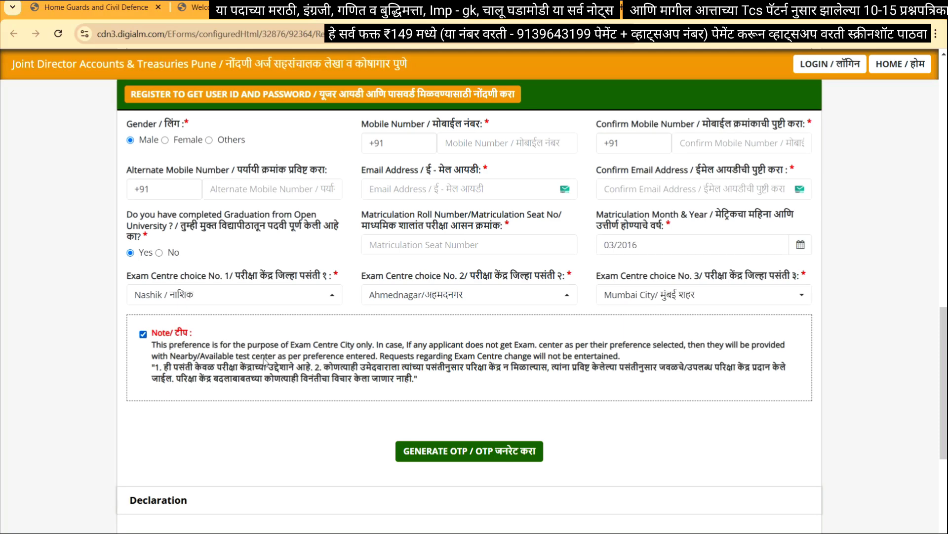
scroll(448, 376, "down", 2)
scroll(446, 372, "down", 1)
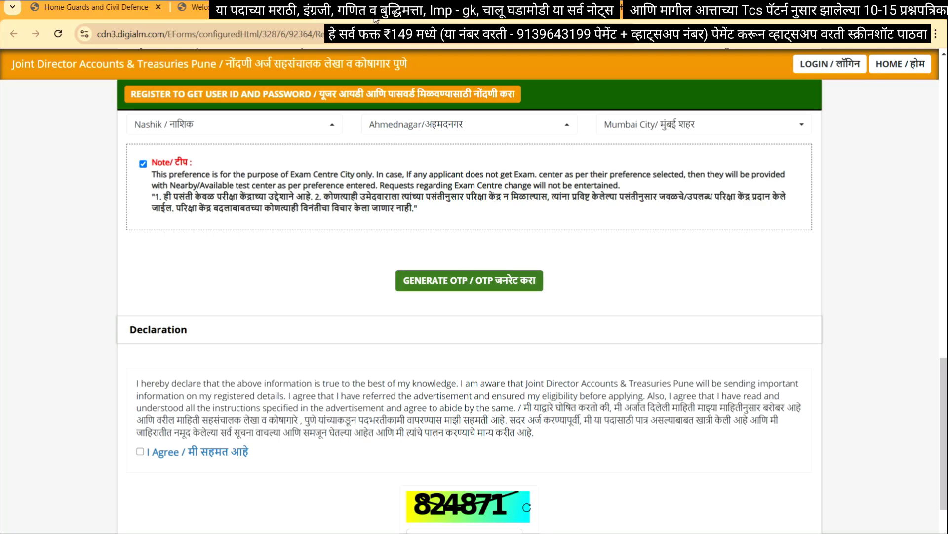
left_click(444, 280)
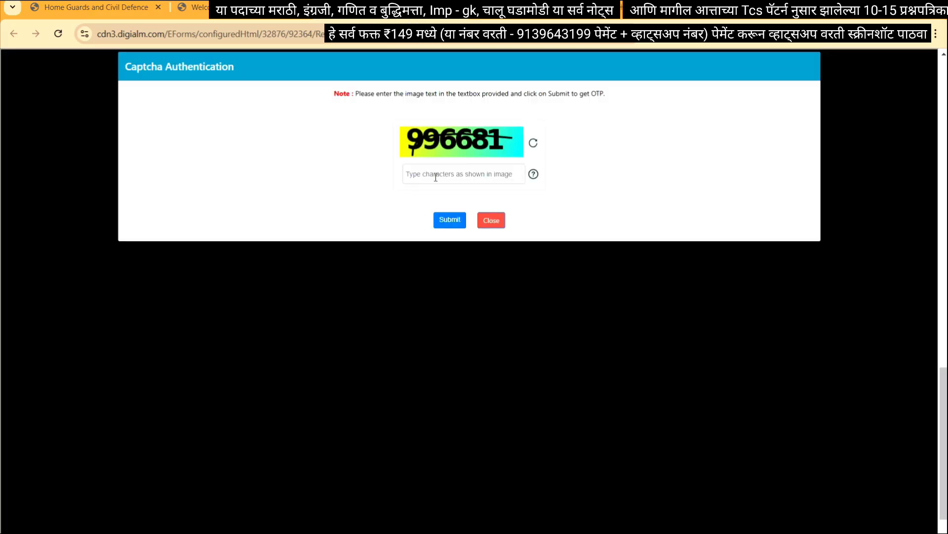
left_click(436, 177)
type("996681")
left_click(450, 221)
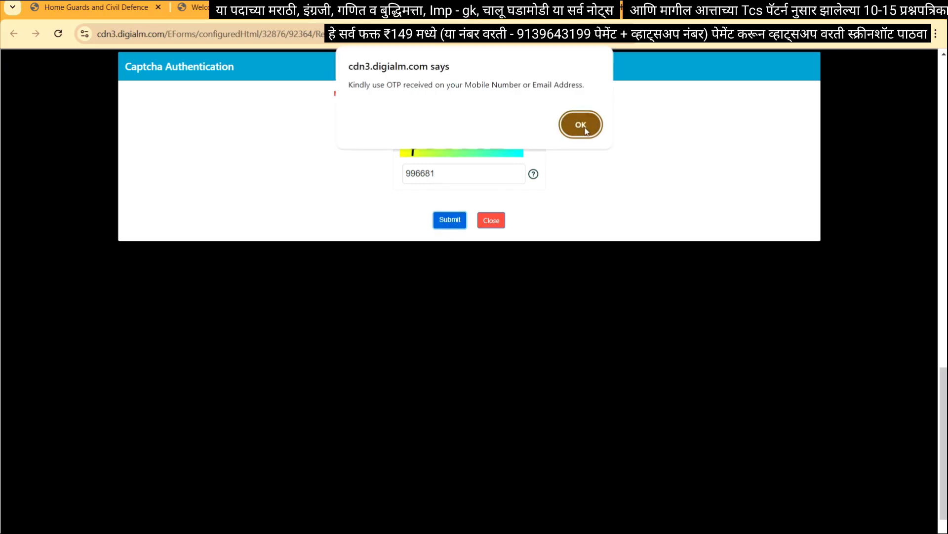
left_click(582, 126)
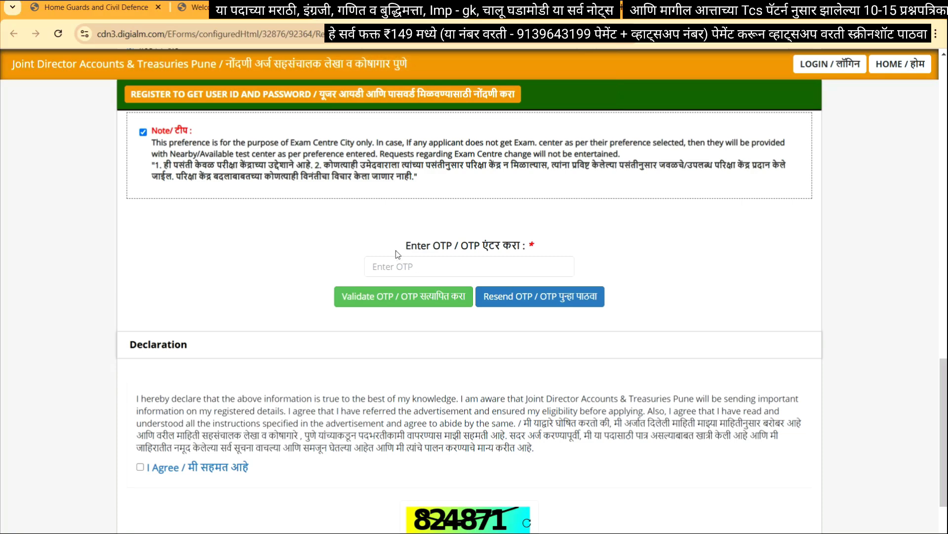
Paste the received OTP, validate it and dismiss the success message
left_click_drag(405, 247, 508, 239)
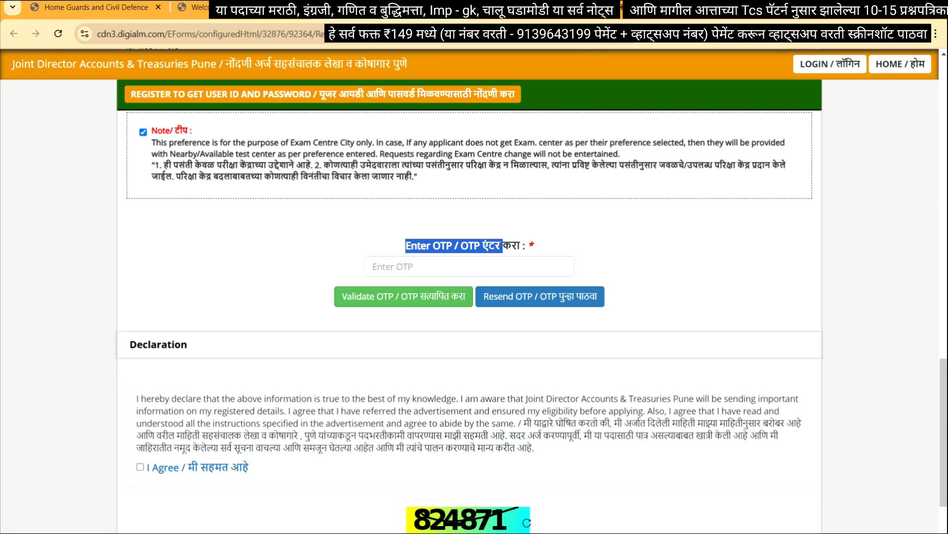
left_click(391, 266)
key("ctrl+v")
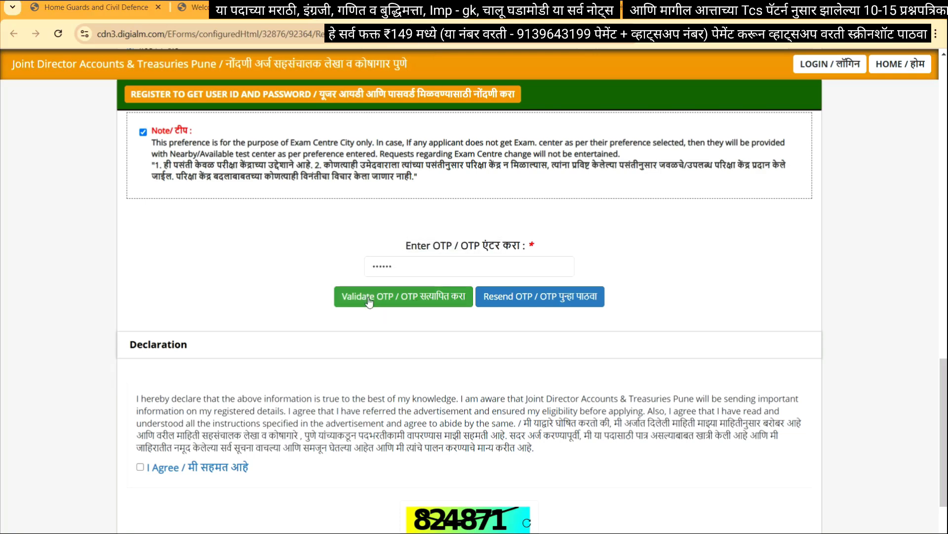
left_click(368, 300)
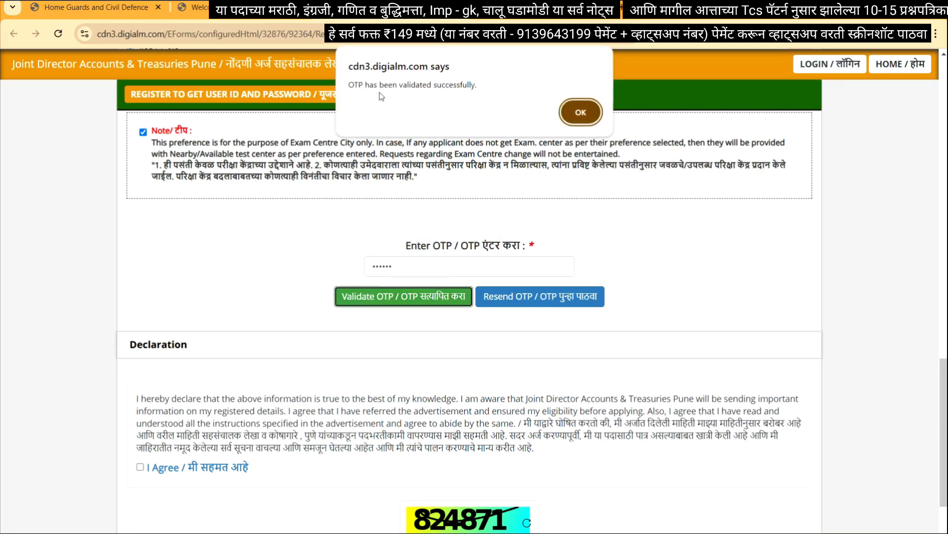
left_click(581, 112)
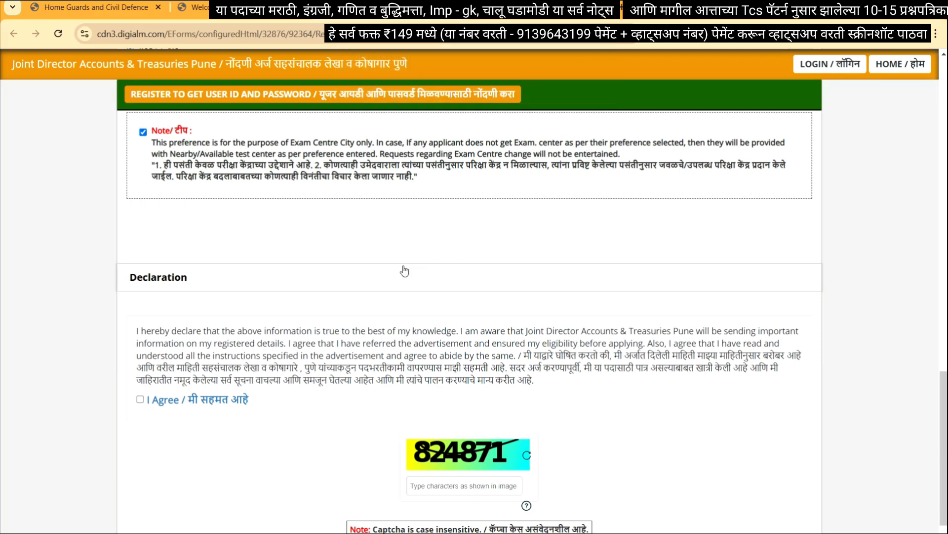
Agree to the declaration, enter the captcha and reverify to show the verification table
left_click(140, 399)
scroll(207, 344, "down", 3)
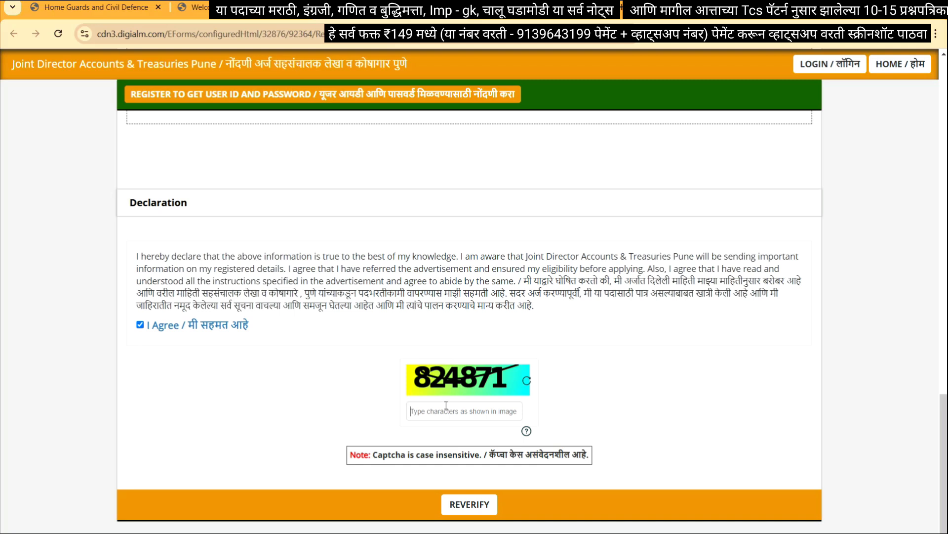
type("824871")
left_click(468, 505)
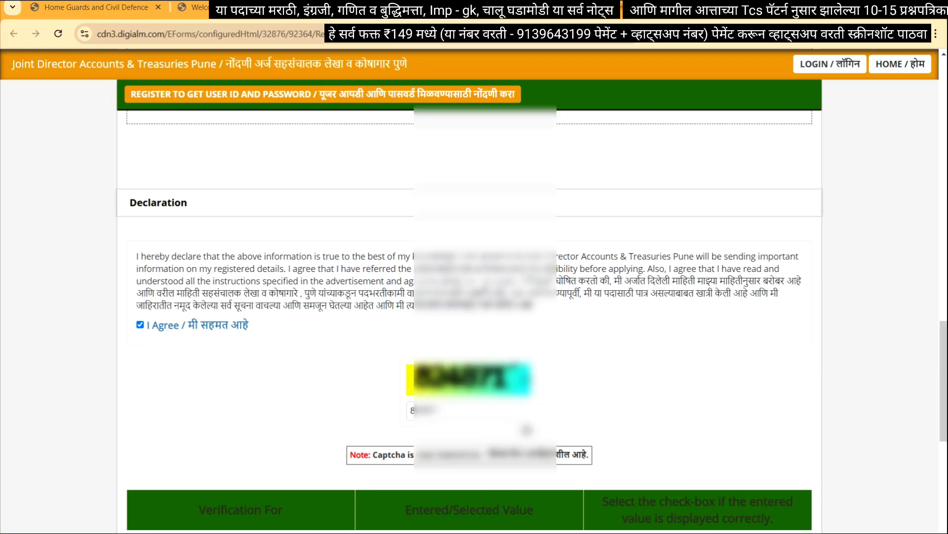
Tick the checks for Open University, matriculation date, exam centres, last name, mobile and roll number
scroll(469, 296, "down", 10)
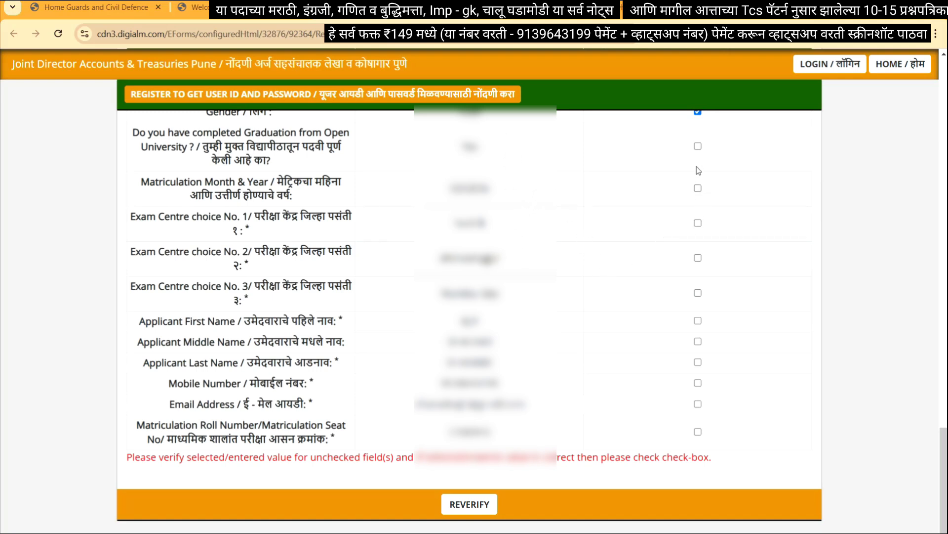
left_click(698, 146)
left_click(698, 188)
left_click(697, 223)
left_click(698, 293)
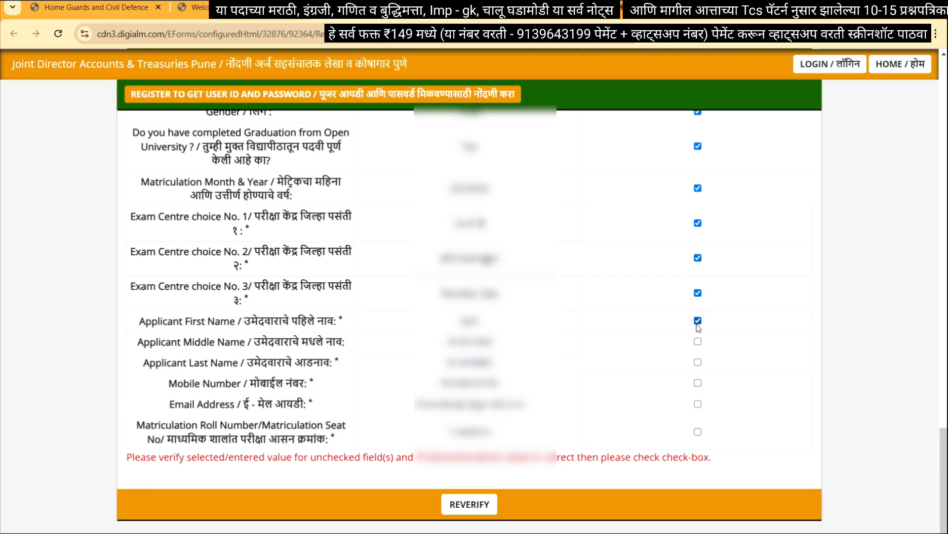
left_click(698, 362)
left_click(698, 382)
left_click(698, 432)
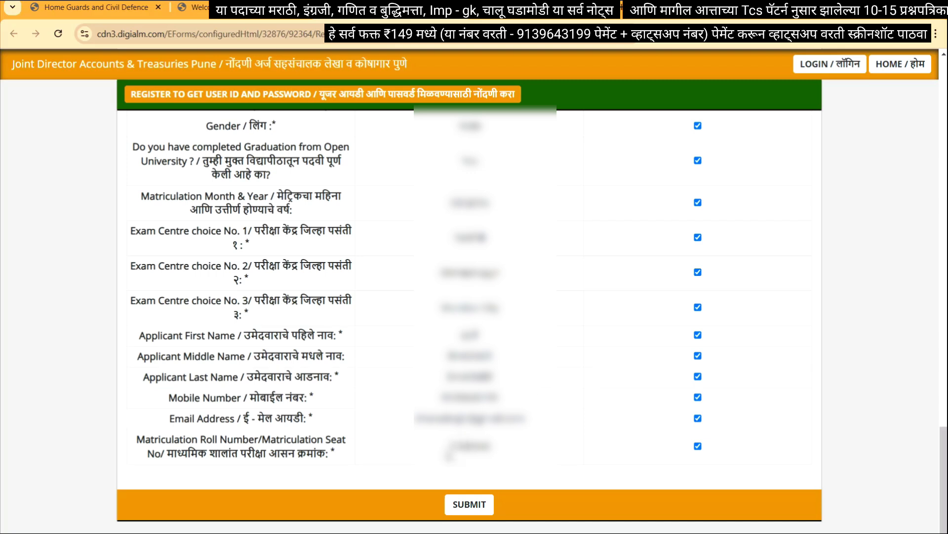
left_click_drag(446, 451, 496, 454)
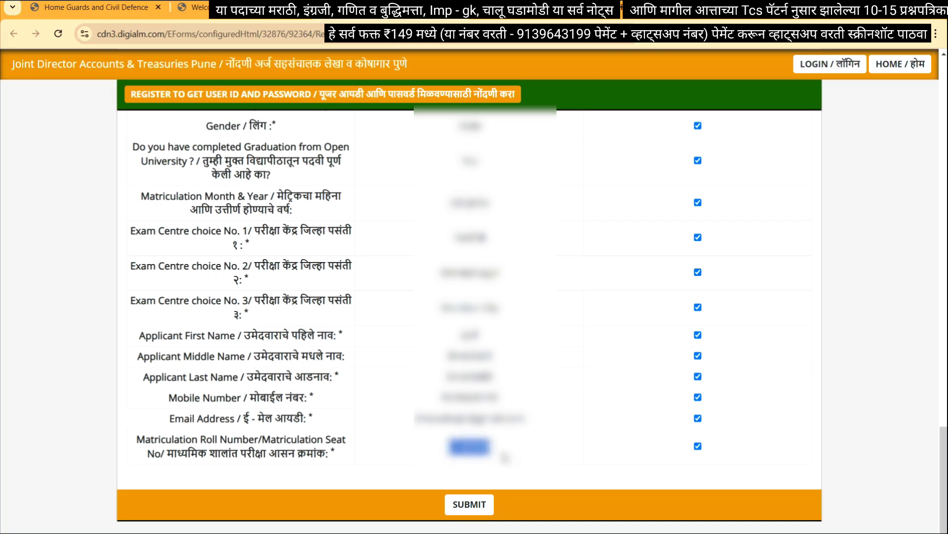
left_click(520, 470)
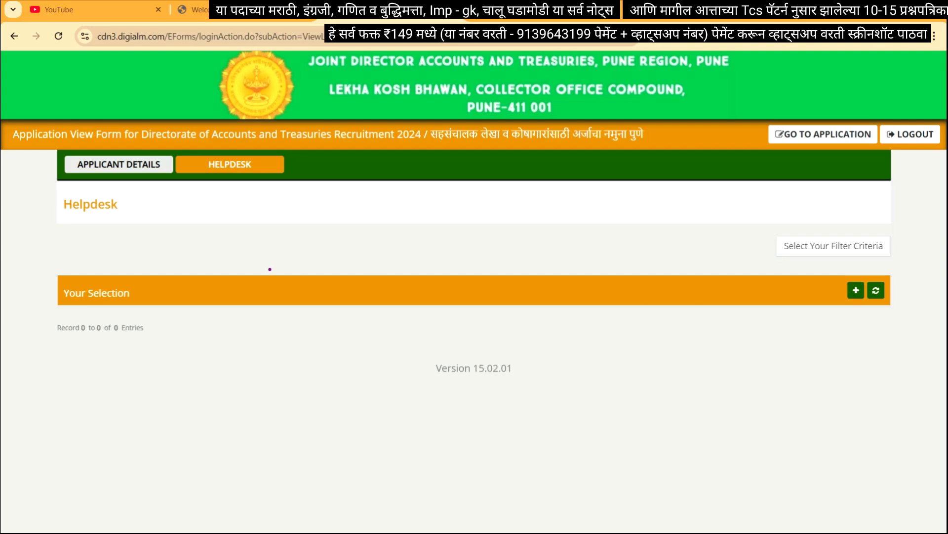
Ink-annotate the Applicant Details and Helpdesk sections, then go to the application
mouse_move(133, 202)
left_mouse_down()
mouse_move(213, 185)
mouse_move(229, 199)
left_mouse_up()
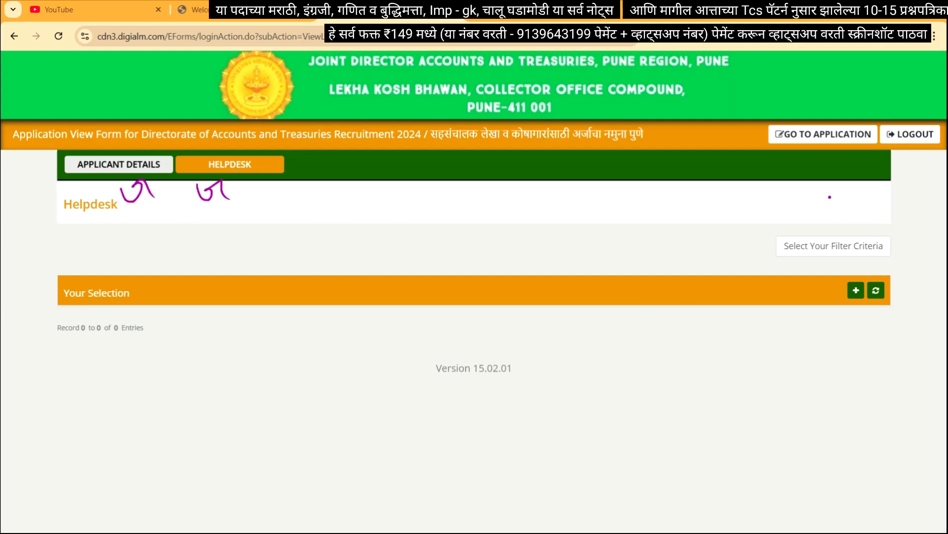
mouse_move(876, 121)
left_mouse_down()
mouse_move(756, 159)
mouse_move(874, 125)
left_mouse_up()
mouse_move(769, 152)
left_mouse_down()
mouse_move(844, 155)
mouse_move(835, 158)
left_mouse_up()
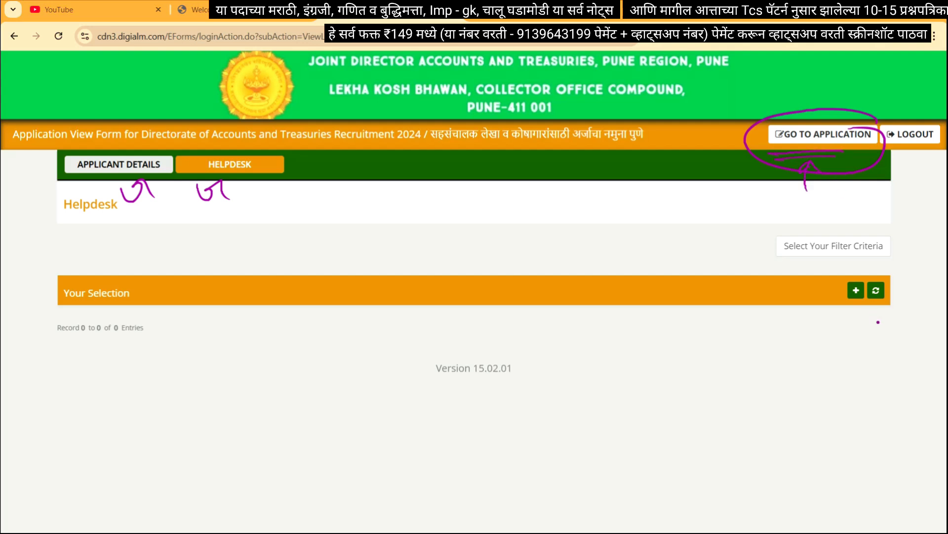
left_click(798, 134)
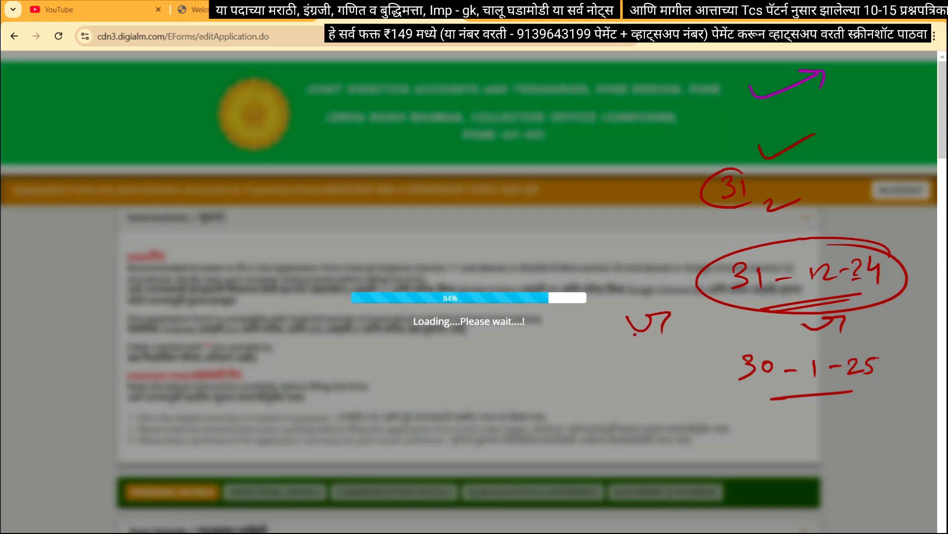
Write and underline 'Link' in red ink on the loading edit page
left_click_drag(573, 341, 621, 336)
left_click_drag(549, 359, 626, 347)
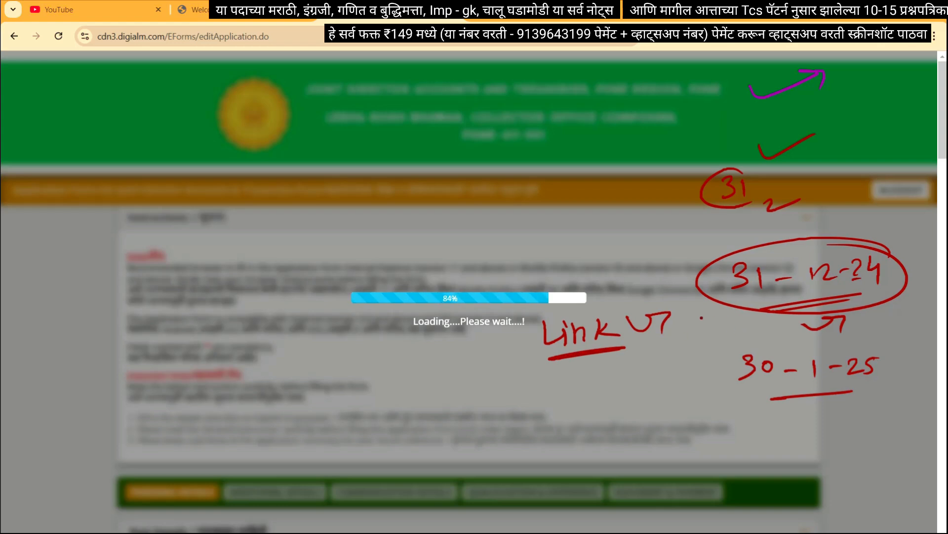
left_click_drag(711, 324, 741, 318)
left_click(744, 345)
key("ctrl+z")
Write and underline the date 1-1-25, clear the ink and return to the portal home page
left_click_drag(550, 382, 552, 398)
left_click_drag(561, 391, 617, 389)
left_click_drag(625, 377, 646, 389)
left_click_drag(656, 370, 652, 395)
left_click_drag(657, 370, 666, 367)
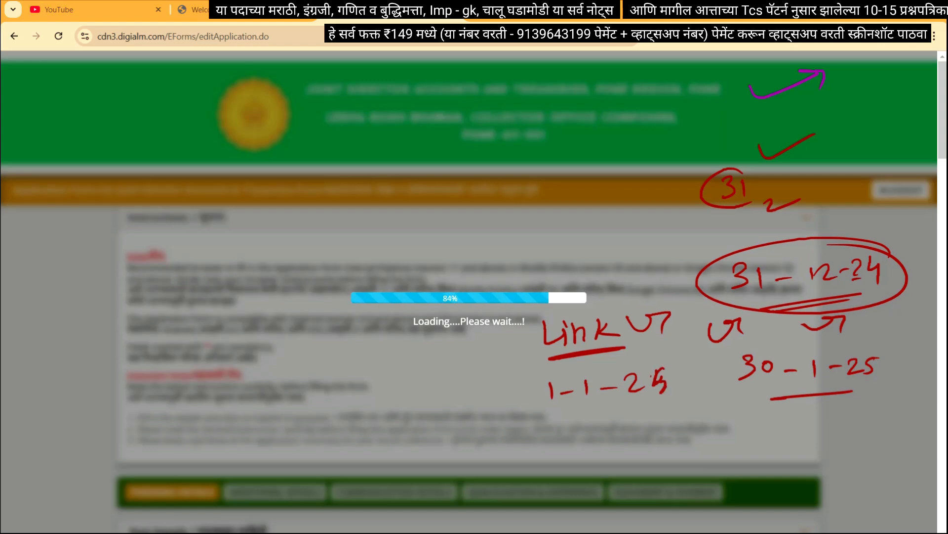
left_click_drag(578, 413, 702, 403)
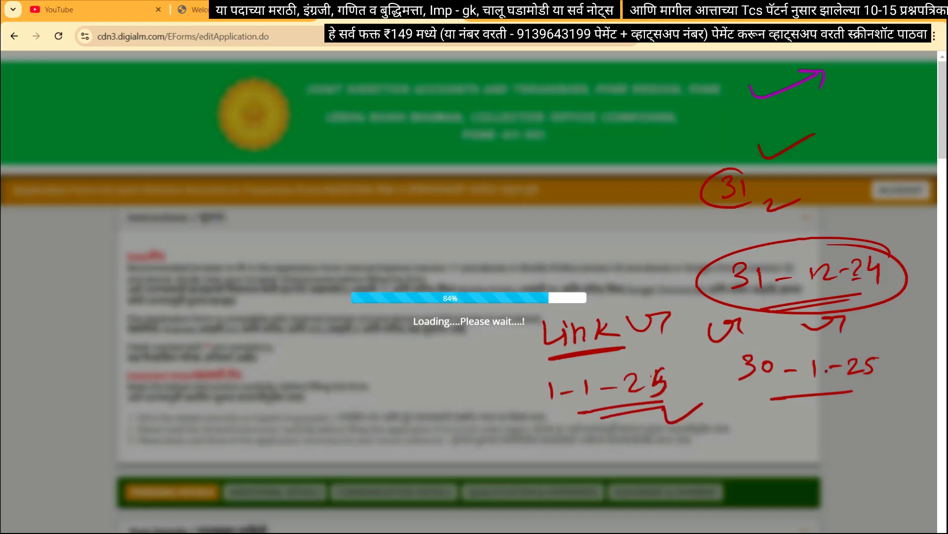
left_click(909, 423)
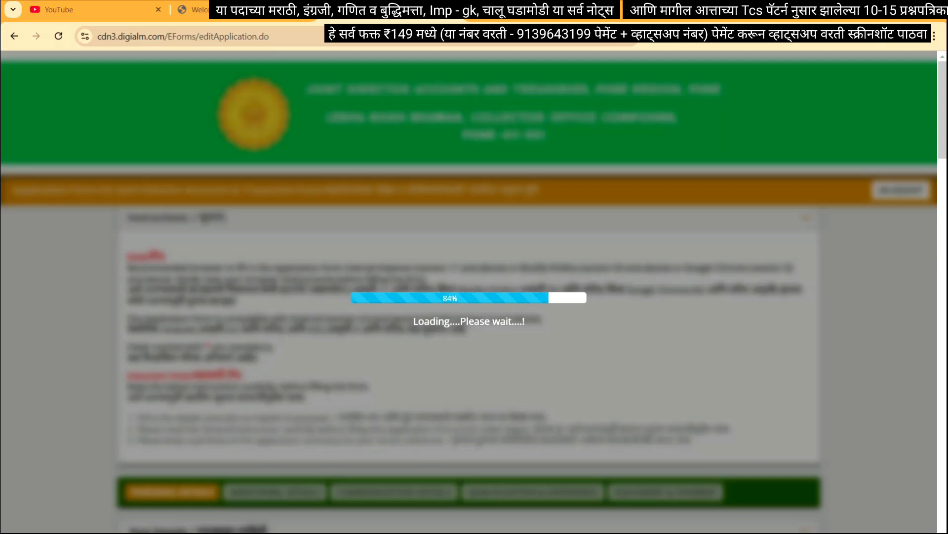
left_click(243, 18)
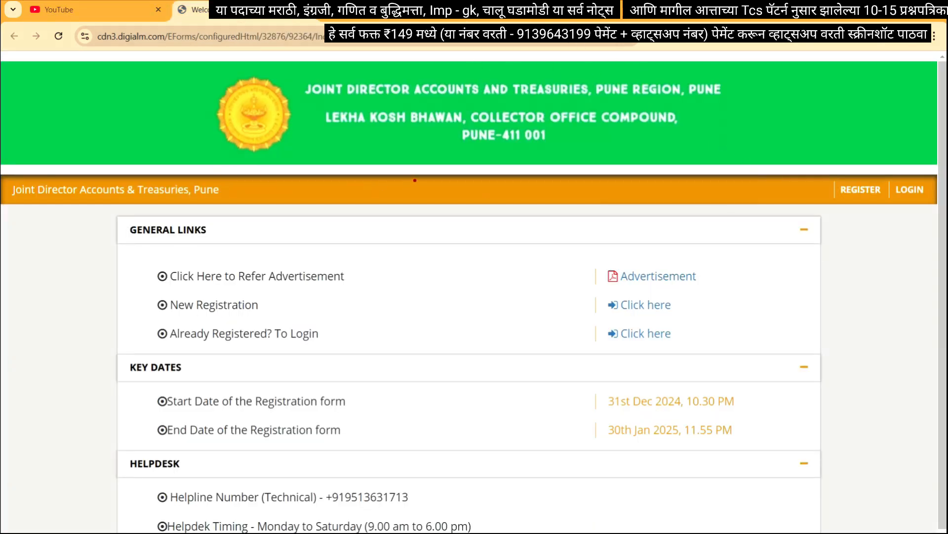
Circle the portal title bar in red, underline Pune, and write Pay with a Devanagari note
mouse_move(415, 180)
left_mouse_down()
mouse_move(467, 205)
mouse_move(325, 170)
left_mouse_up()
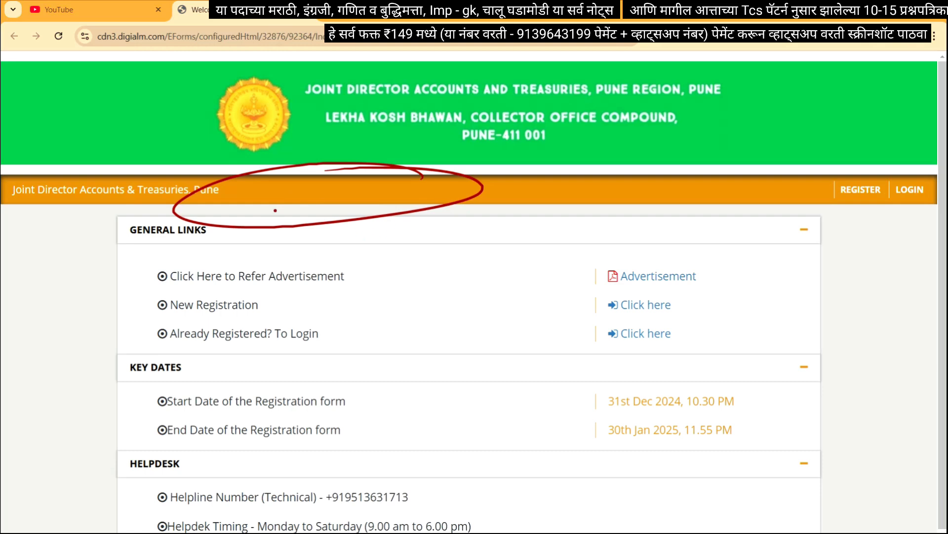
left_click_drag(248, 203, 335, 206)
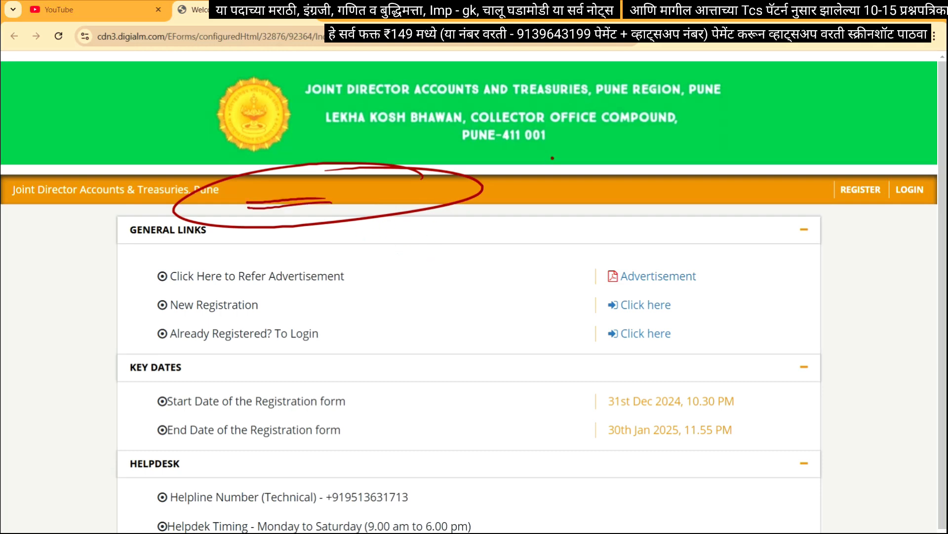
left_click_drag(552, 155, 551, 176)
mouse_move(551, 157)
left_mouse_down()
mouse_move(552, 169)
mouse_move(581, 176)
mouse_move(527, 196)
mouse_move(595, 187)
left_mouse_up()
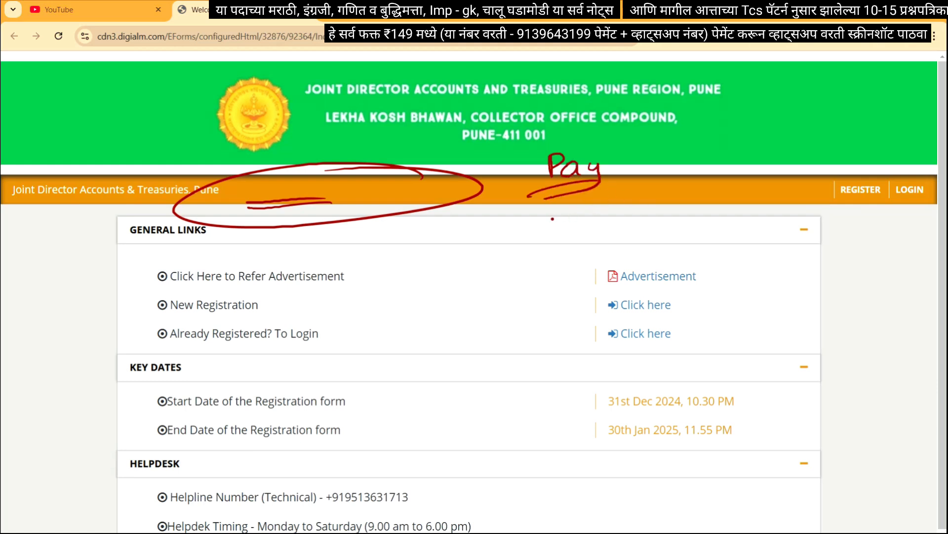
left_click_drag(380, 197, 422, 193)
left_click_drag(519, 236, 565, 245)
Write the date 2-2-25 in red, underline it and add a check mark
mouse_move(677, 225)
left_mouse_down()
mouse_move(686, 239)
mouse_move(729, 222)
mouse_move(741, 239)
mouse_move(730, 217)
mouse_move(750, 237)
mouse_move(761, 224)
left_mouse_up()
left_click_drag(767, 217, 797, 232)
left_click_drag(718, 252, 823, 244)
left_click_drag(820, 257, 866, 247)
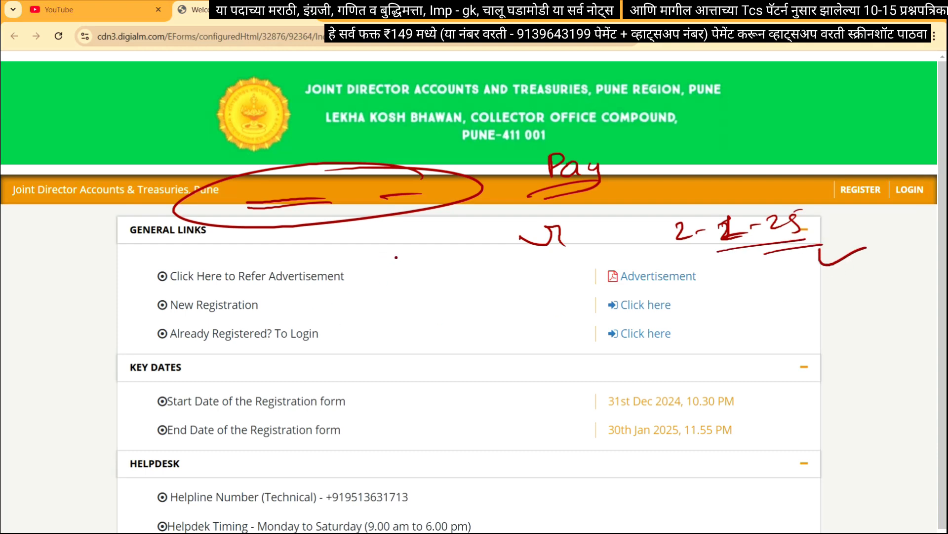
Circle and underline the REGISTER spot with marks below, then clear all the red ink
mouse_move(874, 174)
left_mouse_down()
mouse_move(882, 208)
mouse_move(872, 173)
left_mouse_up()
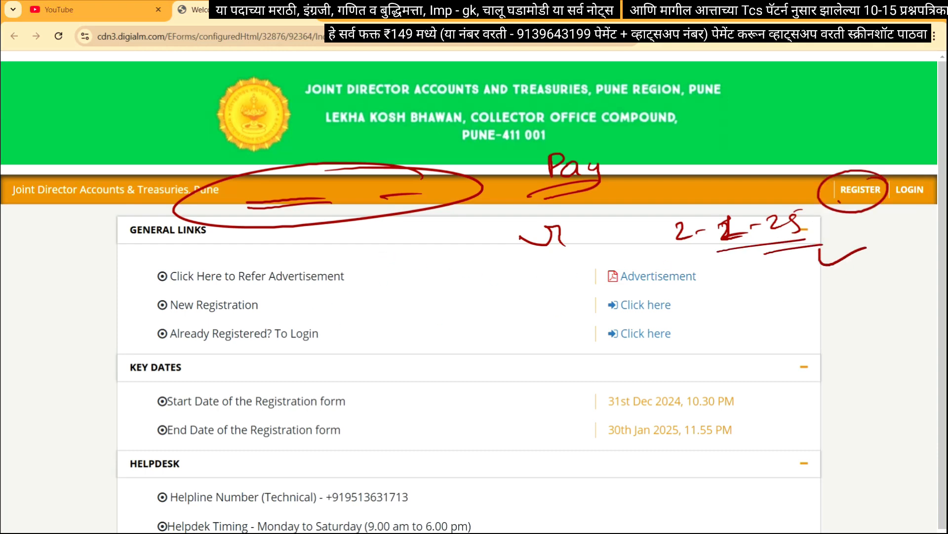
left_click_drag(838, 202, 878, 200)
left_click_drag(843, 232, 860, 226)
left_click_drag(865, 222, 867, 245)
key("Escape")
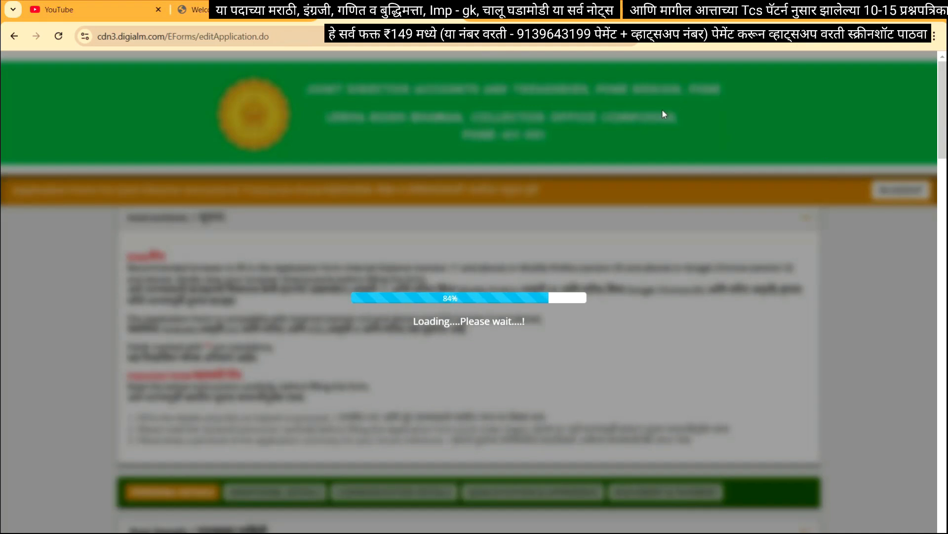
Draw a red ellipse on the orange bar, write Just above it, and add an arrow mark inside
mouse_move(840, 166)
left_mouse_down()
mouse_move(810, 170)
mouse_move(772, 194)
mouse_move(835, 226)
left_mouse_up()
left_click(852, 235)
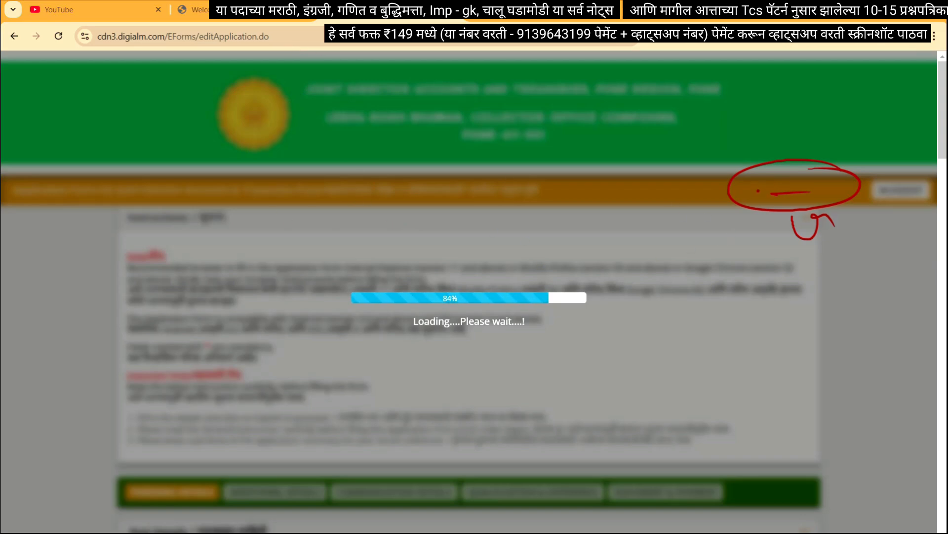
mouse_move(789, 136)
left_mouse_down()
mouse_move(776, 150)
mouse_move(807, 148)
left_mouse_up()
mouse_move(821, 136)
left_mouse_down()
mouse_move(810, 148)
mouse_move(823, 153)
left_mouse_up()
left_click_drag(828, 136, 839, 148)
left_click(771, 191)
left_click_drag(770, 174, 772, 192)
left_click_drag(782, 181, 775, 188)
mouse_move(747, 244)
left_mouse_down()
mouse_move(775, 229)
mouse_move(779, 247)
left_mouse_up()
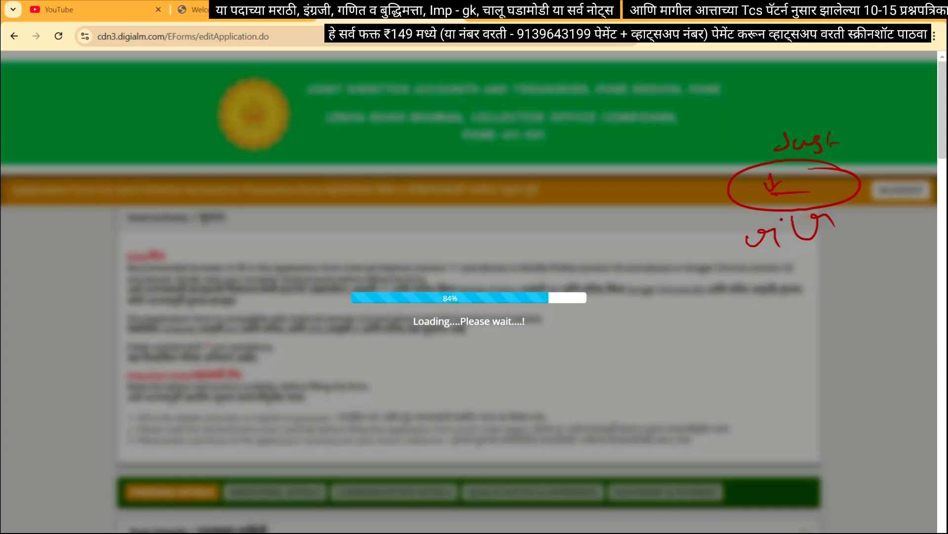
Write a Devanagari note left of the ellipse with an X, an underline and a circled 3
left_click_drag(698, 204, 719, 217)
mouse_move(708, 207)
left_mouse_down()
mouse_move(728, 212)
mouse_move(727, 225)
left_mouse_up()
left_click_drag(655, 211, 681, 237)
mouse_move(682, 206)
left_mouse_down()
mouse_move(657, 246)
mouse_move(699, 248)
mouse_move(711, 301)
mouse_move(701, 263)
mouse_move(726, 302)
left_mouse_up()
left_click_drag(736, 285, 783, 284)
left_click(739, 316)
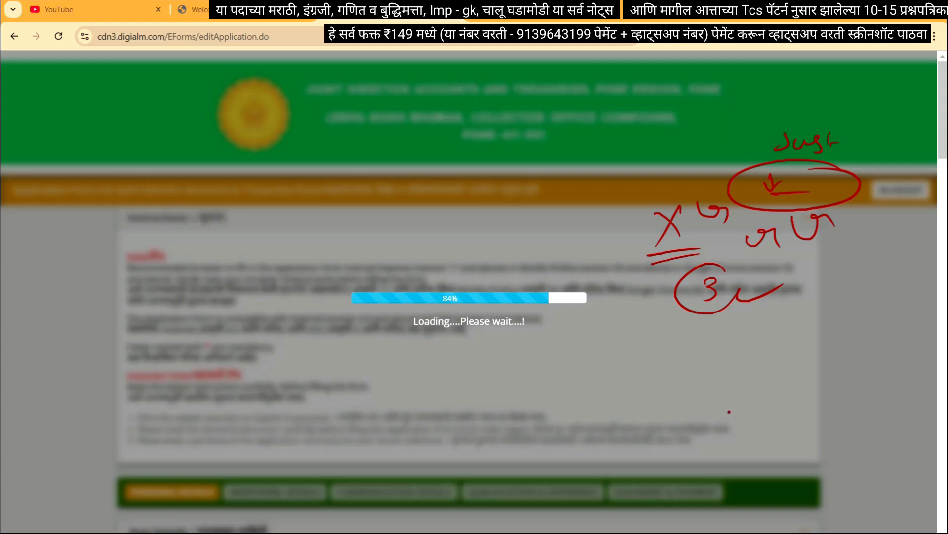
Write a circled 4 on the loading screen and a circled 2 near the top right
left_click_drag(766, 409, 787, 435)
mouse_move(789, 404)
left_mouse_down()
mouse_move(789, 444)
mouse_move(798, 441)
left_mouse_up()
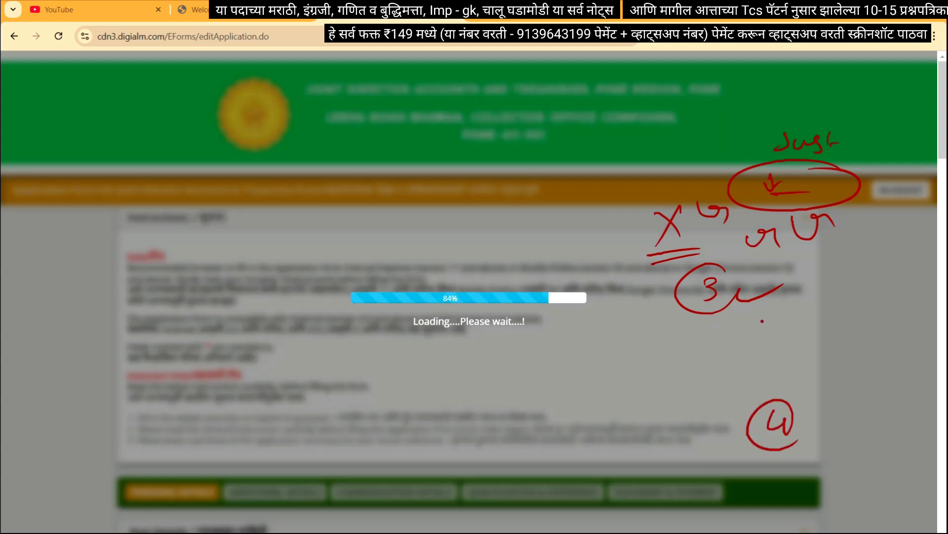
left_click_drag(707, 112, 737, 125)
mouse_move(727, 95)
left_mouse_down()
mouse_move(674, 131)
mouse_move(749, 123)
left_mouse_up()
mouse_move(753, 117)
left_mouse_down()
mouse_move(789, 107)
mouse_move(791, 122)
left_mouse_up()
left_click(783, 244)
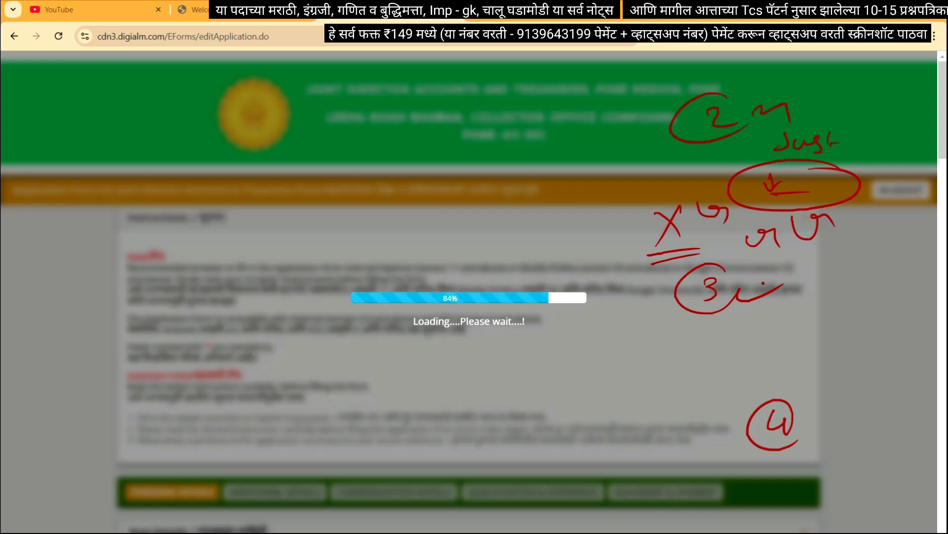
Underline and circle the Loading....Please wait....! message and write 20 with an arrow below
mouse_move(420, 333)
left_mouse_down()
mouse_move(491, 331)
mouse_move(474, 339)
left_mouse_up()
left_click_drag(533, 289, 568, 356)
mouse_move(458, 394)
left_mouse_down()
mouse_move(472, 408)
mouse_move(477, 396)
left_mouse_up()
mouse_move(462, 422)
left_mouse_down()
mouse_move(506, 411)
mouse_move(490, 433)
left_mouse_up()
left_click_drag(546, 400, 566, 380)
left_click_drag(561, 376, 587, 383)
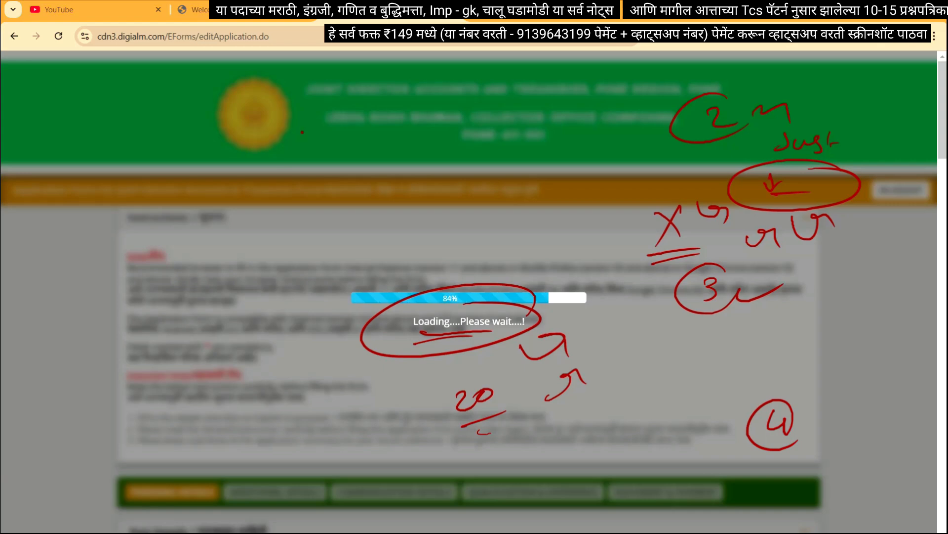
Write a circled 4-5 beside the emblem, then erase all red ink from the screen
mouse_move(302, 131)
left_mouse_down()
mouse_move(308, 156)
mouse_move(321, 154)
left_mouse_up()
mouse_move(339, 119)
left_mouse_down()
mouse_move(285, 172)
mouse_move(390, 155)
mouse_move(418, 163)
left_mouse_up()
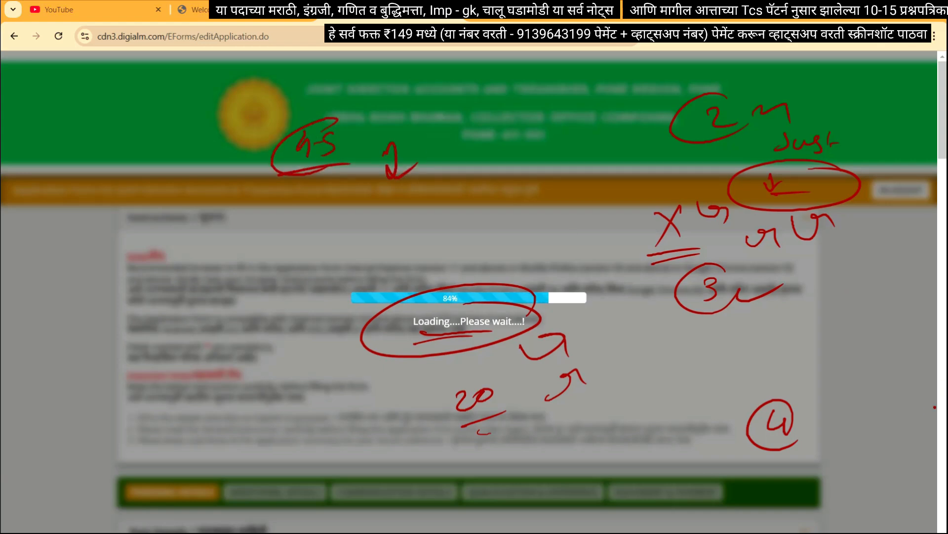
key("e")
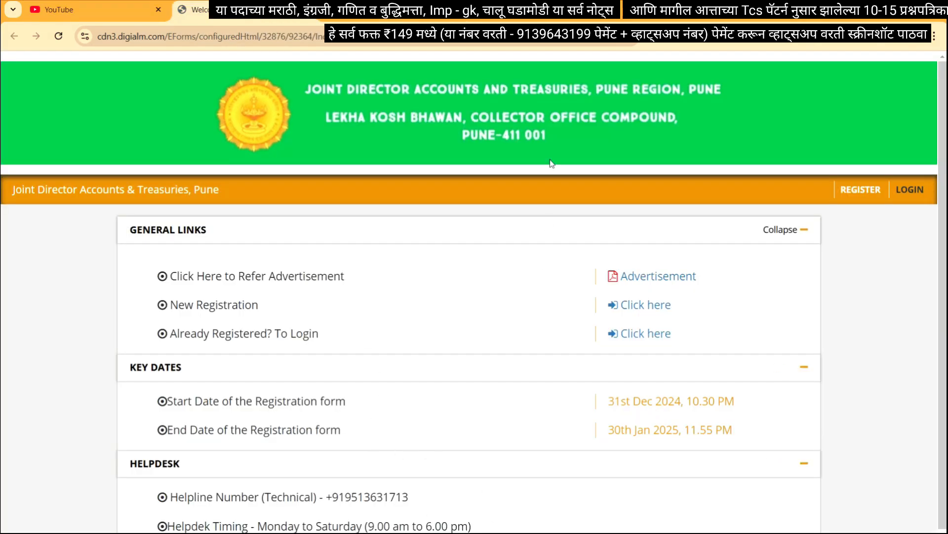
Circle and underline the helpline number and write a circled 1-2 beside it
mouse_move(420, 472)
left_mouse_down()
mouse_move(456, 496)
mouse_move(524, 472)
left_mouse_up()
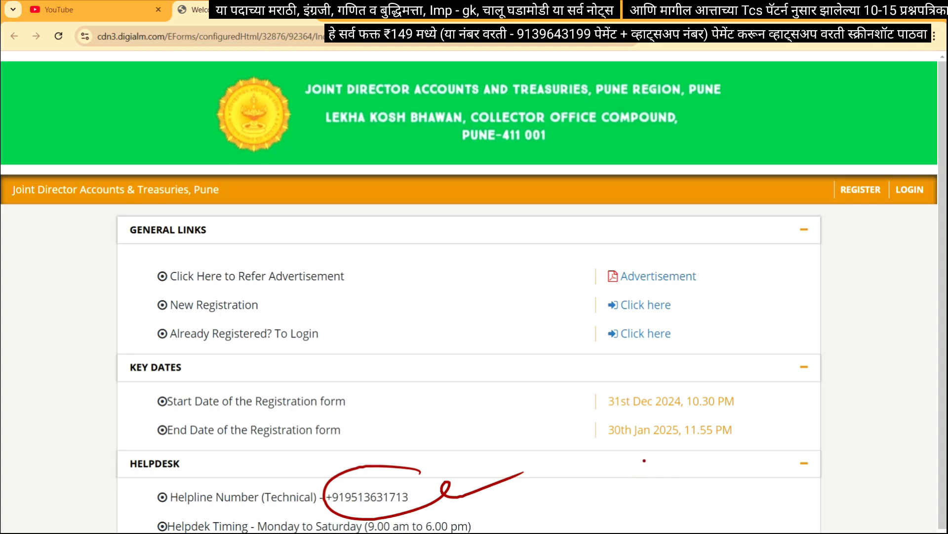
mouse_move(637, 458)
left_mouse_down()
mouse_move(642, 471)
mouse_move(669, 457)
mouse_move(673, 468)
left_mouse_up()
left_click_drag(360, 513, 404, 508)
left_click_drag(599, 493, 601, 513)
left_click_drag(611, 502, 653, 505)
mouse_move(652, 487)
left_mouse_down()
mouse_move(576, 494)
mouse_move(702, 502)
left_mouse_up()
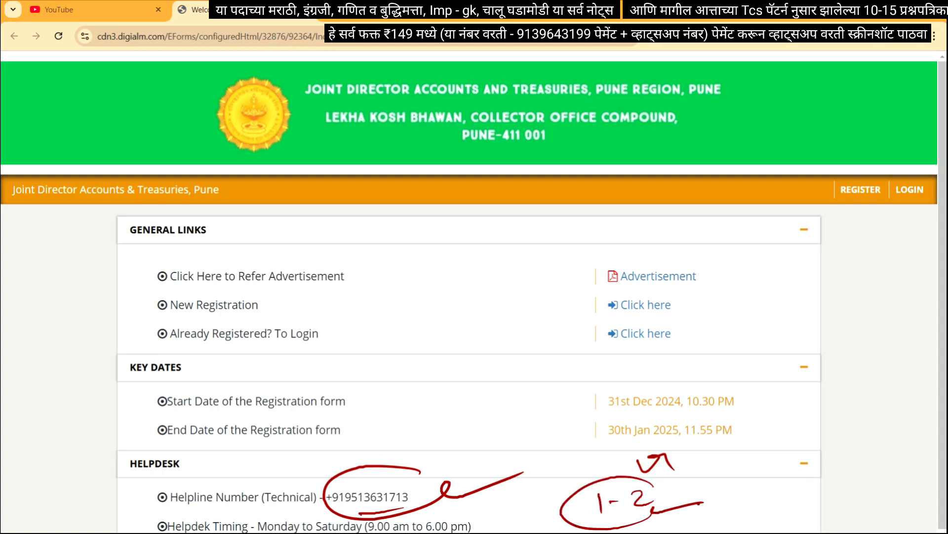
Write a circled 2 by the registration links, 4 by Already Registered, and circled S by GENERAL LINKS
left_click_drag(751, 291, 767, 305)
mouse_move(771, 282)
left_mouse_down()
mouse_move(727, 304)
mouse_move(805, 309)
mouse_move(768, 323)
left_mouse_up()
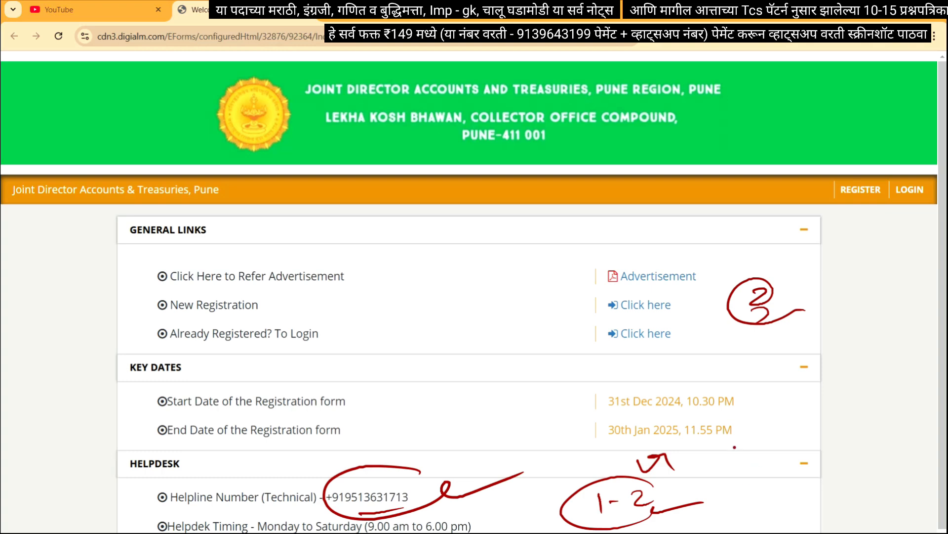
left_click_drag(475, 314, 483, 328)
mouse_move(491, 318)
left_mouse_down()
mouse_move(484, 343)
mouse_move(499, 348)
left_mouse_up()
left_click(514, 353)
left_click_drag(510, 356, 463, 365)
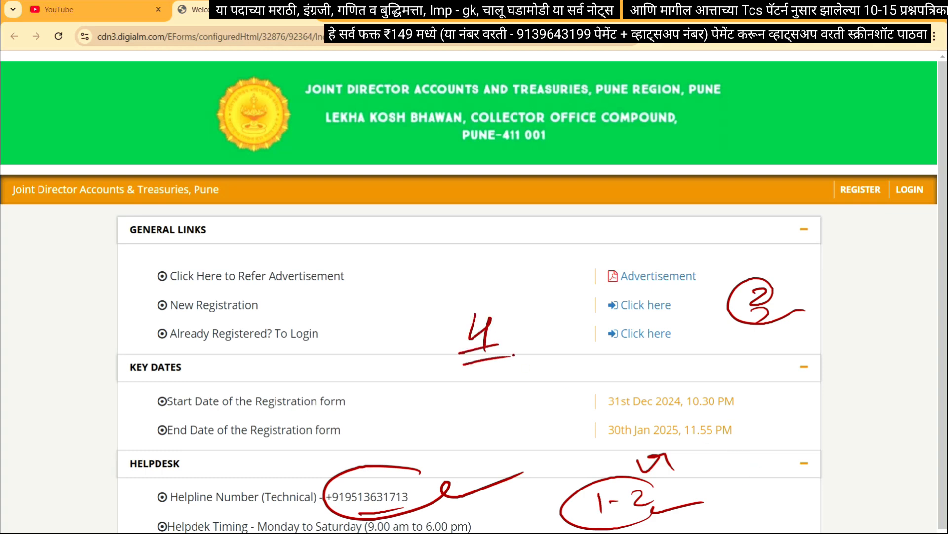
left_click_drag(601, 233, 583, 250)
mouse_move(595, 215)
left_mouse_down()
mouse_move(573, 220)
mouse_move(668, 240)
left_mouse_up()
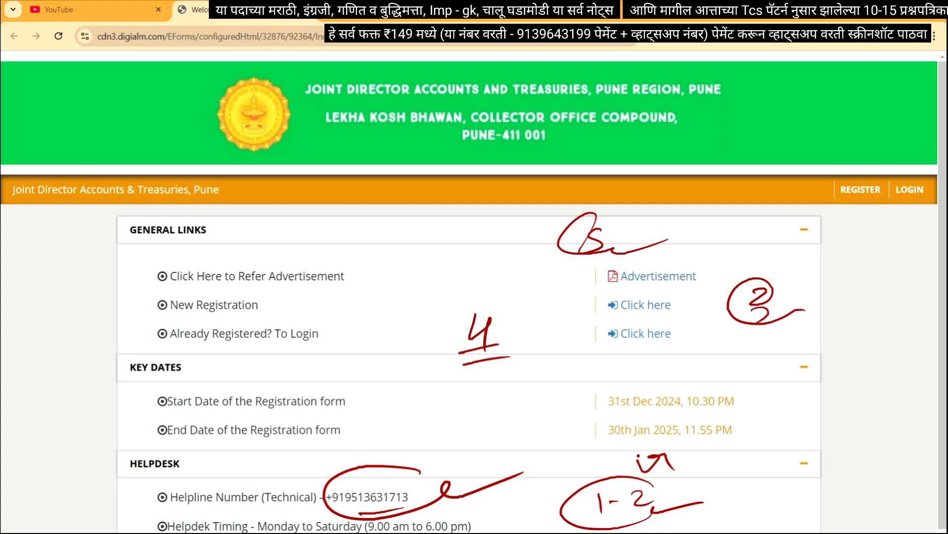
Underline, circle and tick the 30th Jan 2025 end date, and write an underlined -25 beside the start date
mouse_move(613, 443)
left_mouse_down()
mouse_move(662, 439)
mouse_move(638, 446)
left_mouse_up()
mouse_move(693, 418)
left_mouse_down()
mouse_move(707, 428)
mouse_move(645, 414)
left_mouse_up()
left_click_drag(776, 424, 835, 408)
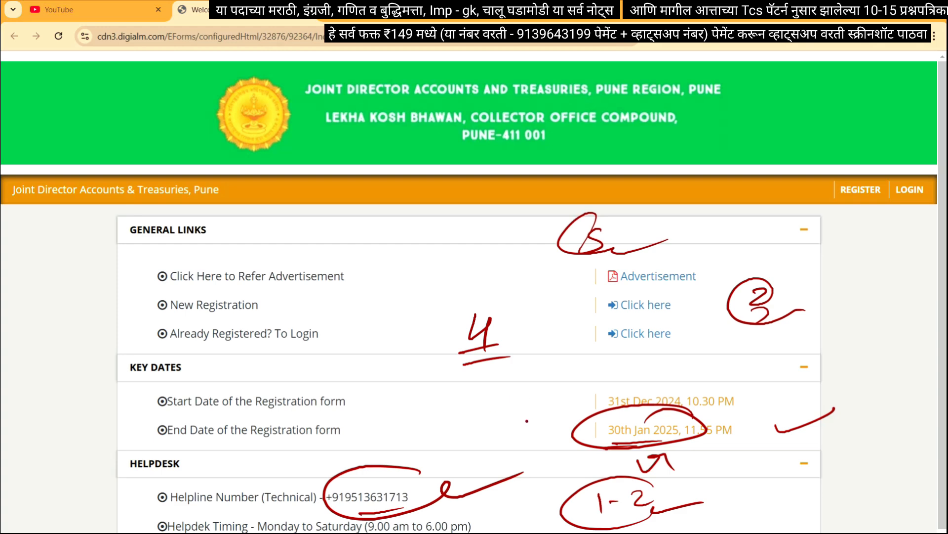
mouse_move(505, 393)
left_mouse_down()
mouse_move(514, 408)
mouse_move(494, 434)
mouse_move(510, 433)
left_mouse_up()
left_click_drag(546, 395, 602, 391)
left_click_drag(611, 368, 591, 393)
left_click_drag(613, 367, 621, 361)
left_click_drag(562, 410, 611, 395)
left_click_drag(566, 414, 611, 399)
Add a tick and a circled X at the KEY DATES heading, plus a 9-like mark
mouse_move(706, 355)
left_mouse_down()
mouse_move(731, 351)
mouse_move(739, 366)
left_mouse_up()
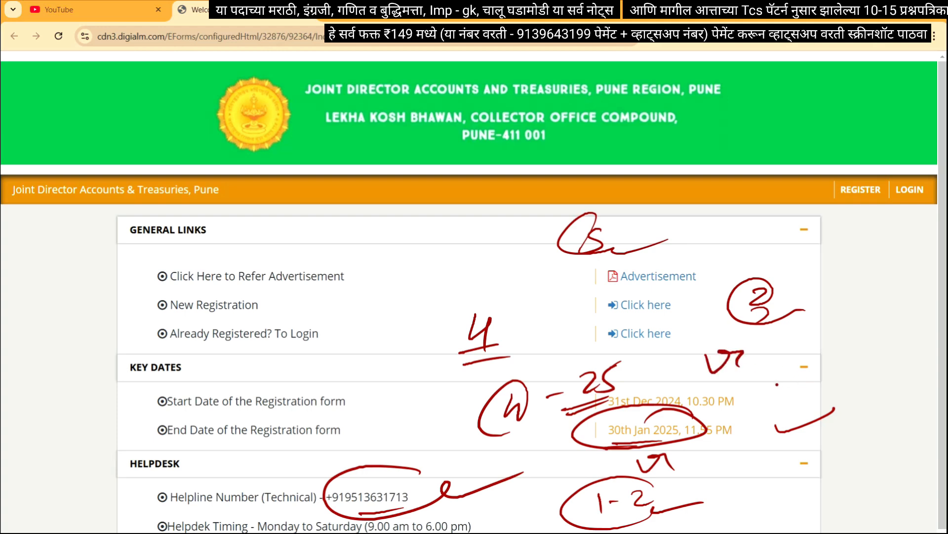
mouse_move(778, 356)
left_mouse_down()
mouse_move(809, 375)
mouse_move(769, 385)
left_mouse_up()
mouse_move(748, 363)
left_mouse_down()
mouse_move(806, 345)
mouse_move(795, 347)
left_mouse_up()
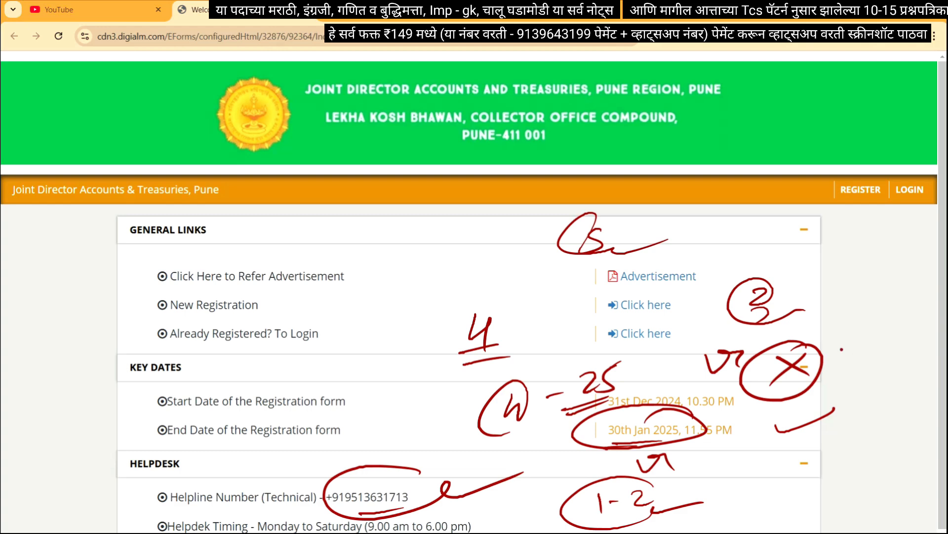
mouse_move(713, 461)
left_mouse_down()
mouse_move(755, 433)
mouse_move(759, 453)
left_mouse_up()
Clear the existing ink, then circle the 30th Jan 2025 end date and write 29. below it
left_click(919, 427)
mouse_move(700, 424)
left_mouse_down()
mouse_move(615, 448)
mouse_move(657, 465)
mouse_move(702, 459)
left_mouse_up()
left_click(700, 474)
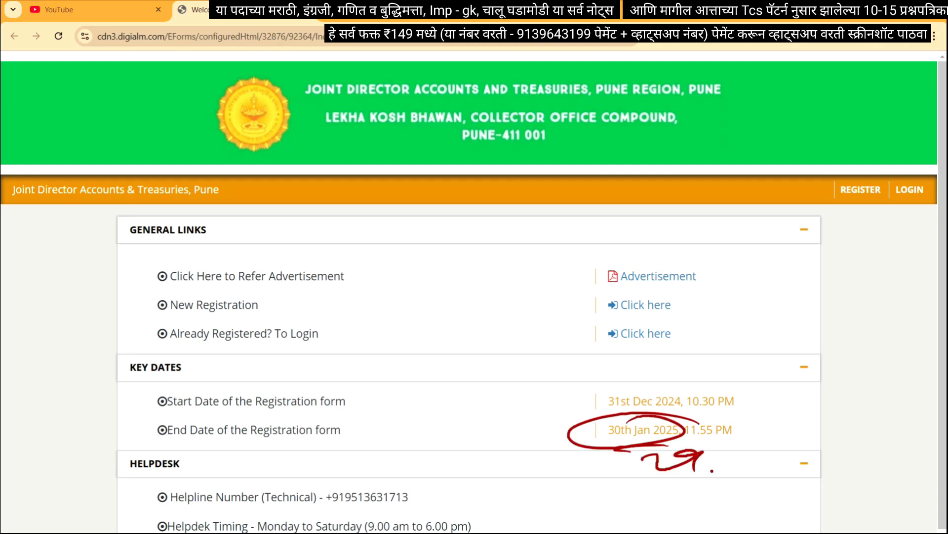
Write an underlined Sub with 29 beside GENERAL LINKS, tick the Refer Advertisement row, then erase the ink
left_click_drag(730, 235, 771, 220)
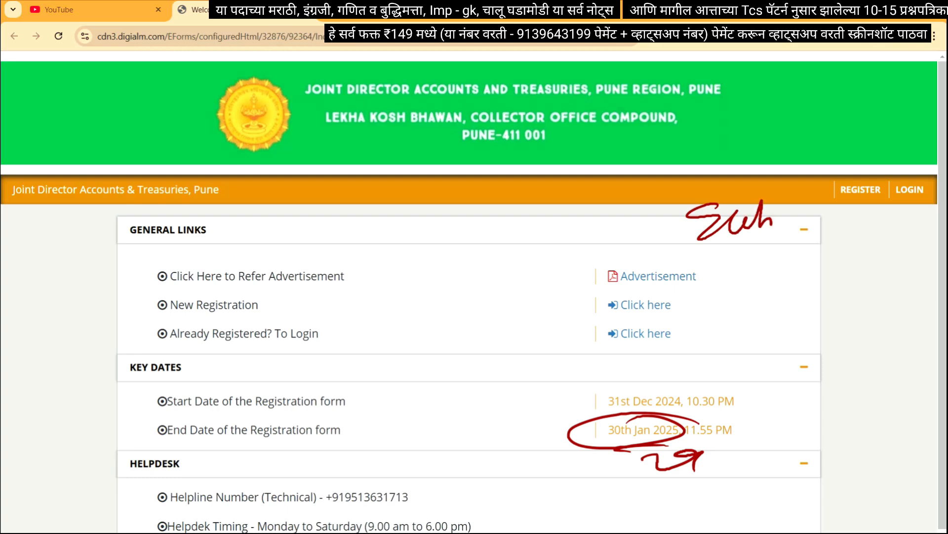
mouse_move(701, 255)
left_mouse_down()
mouse_move(781, 242)
mouse_move(770, 287)
mouse_move(810, 271)
left_mouse_up()
left_click_drag(811, 271, 799, 295)
left_click(805, 304)
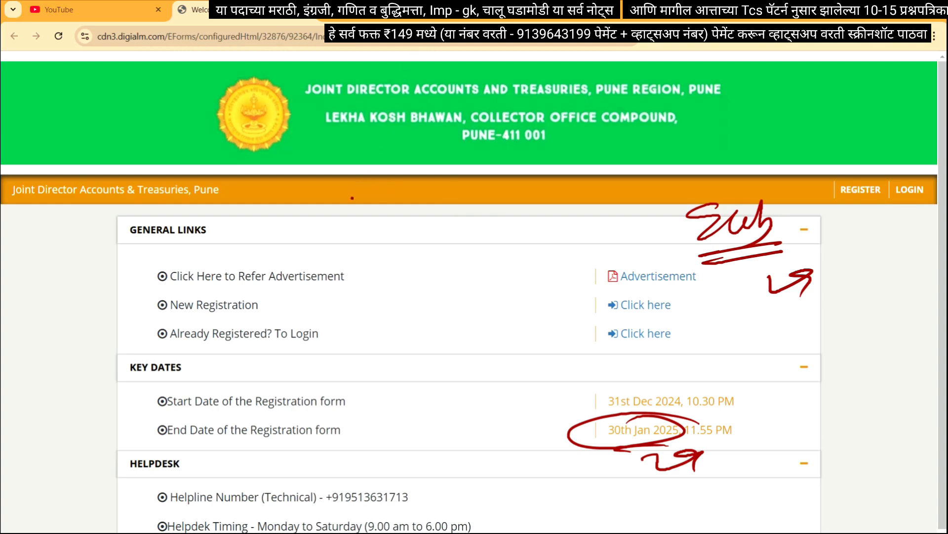
mouse_move(376, 255)
left_mouse_down()
mouse_move(412, 258)
mouse_move(426, 282)
left_mouse_up()
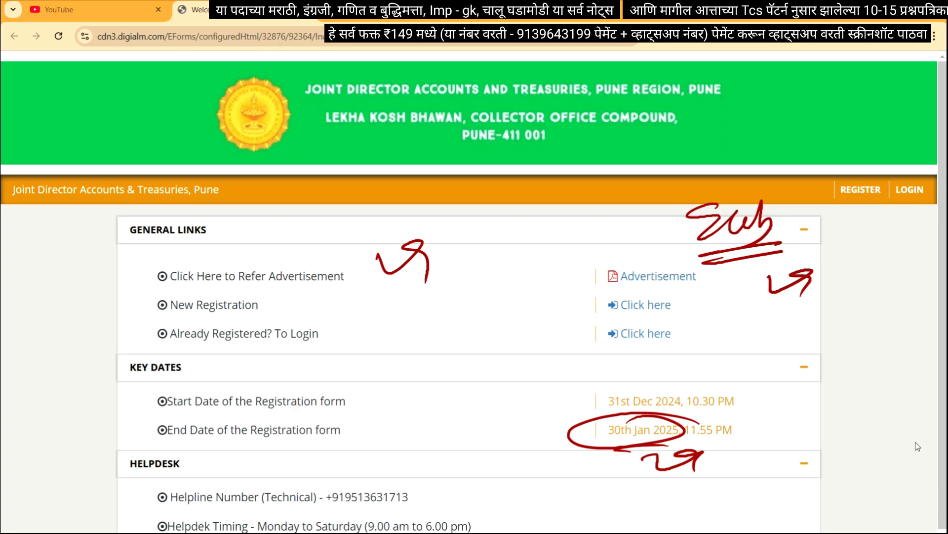
key("Escape")
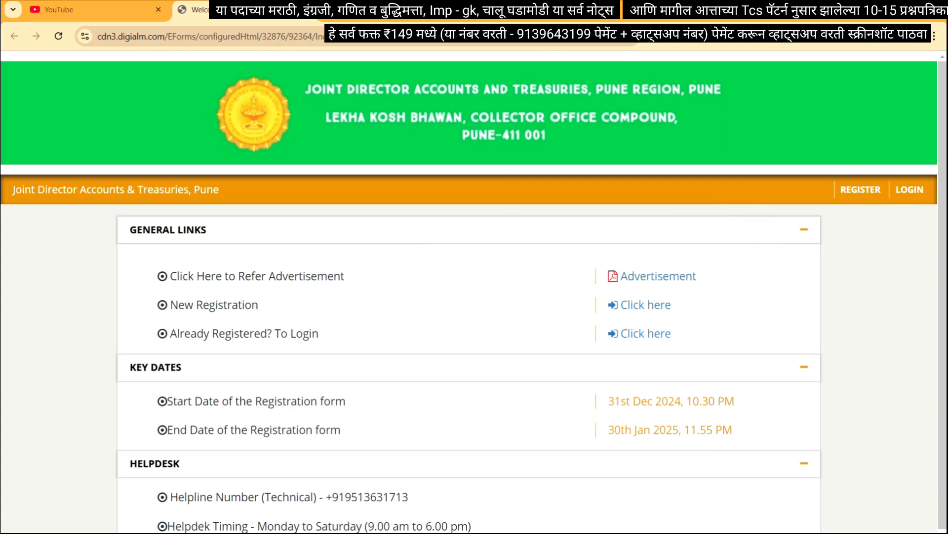
Open the edit-application page and circle its stuck 84% loading bar in red
left_click(640, 305)
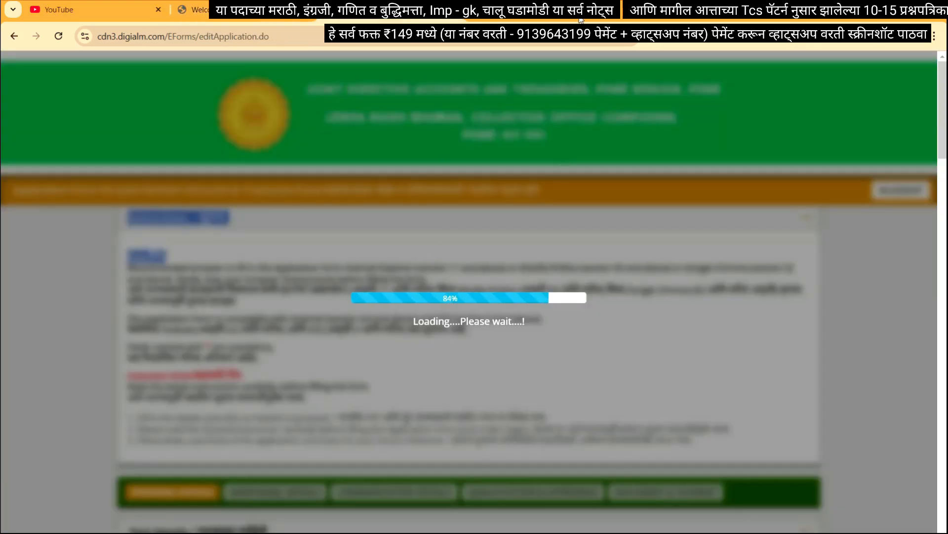
mouse_move(547, 273)
left_mouse_down()
mouse_move(550, 262)
mouse_move(515, 283)
left_mouse_up()
left_click_drag(441, 348, 499, 348)
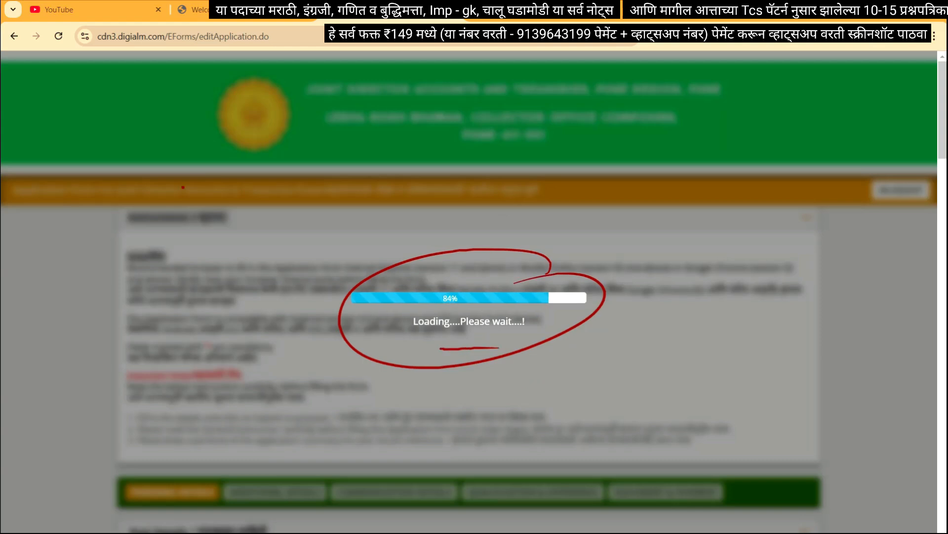
Mark the green header with Re, circle the orange notice text, and cross its right end with notes
mouse_move(168, 140)
left_mouse_down()
mouse_move(183, 146)
mouse_move(159, 135)
left_mouse_up()
mouse_move(94, 216)
left_mouse_down()
mouse_move(96, 231)
mouse_move(158, 238)
left_mouse_up()
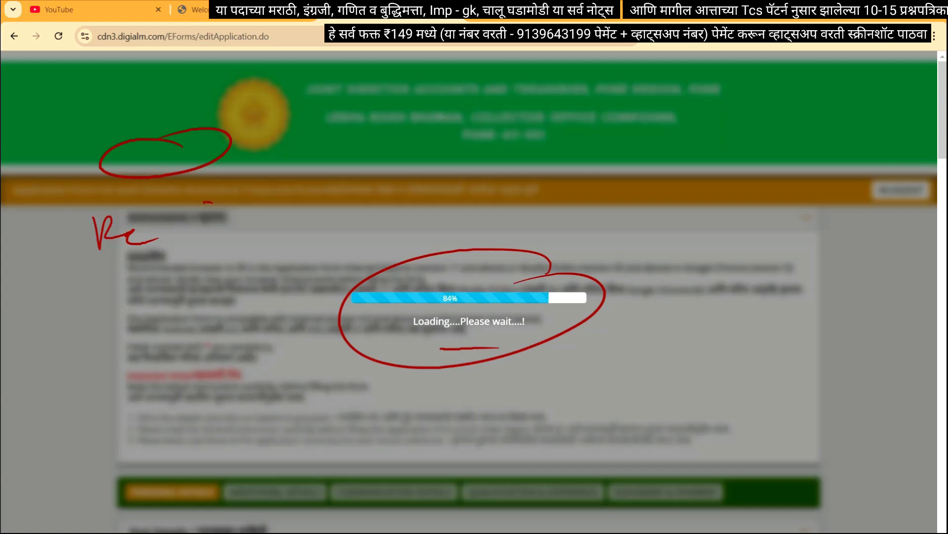
mouse_move(204, 203)
left_mouse_down()
mouse_move(195, 197)
mouse_move(250, 223)
left_mouse_up()
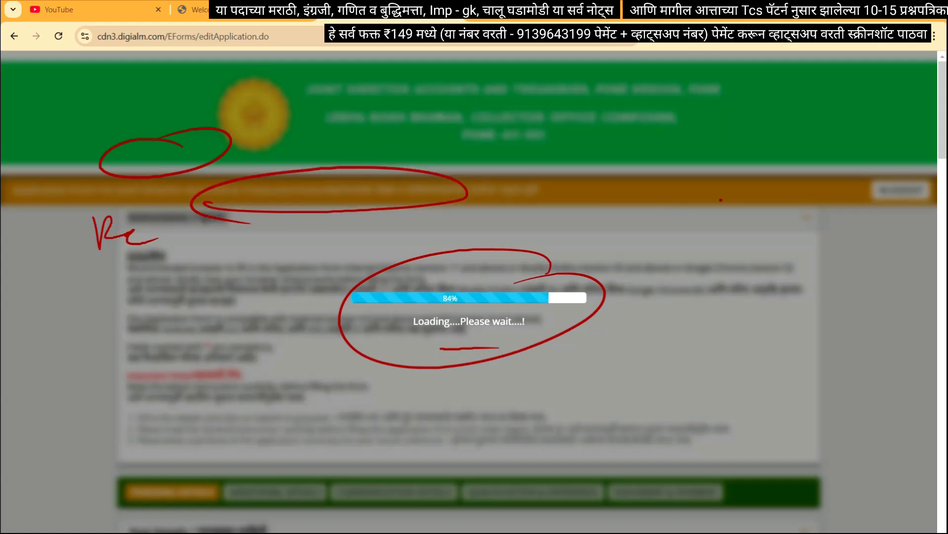
mouse_move(841, 176)
left_mouse_down()
mouse_move(851, 185)
mouse_move(892, 181)
left_mouse_up()
mouse_move(826, 234)
left_mouse_down()
mouse_move(852, 265)
mouse_move(823, 270)
left_mouse_up()
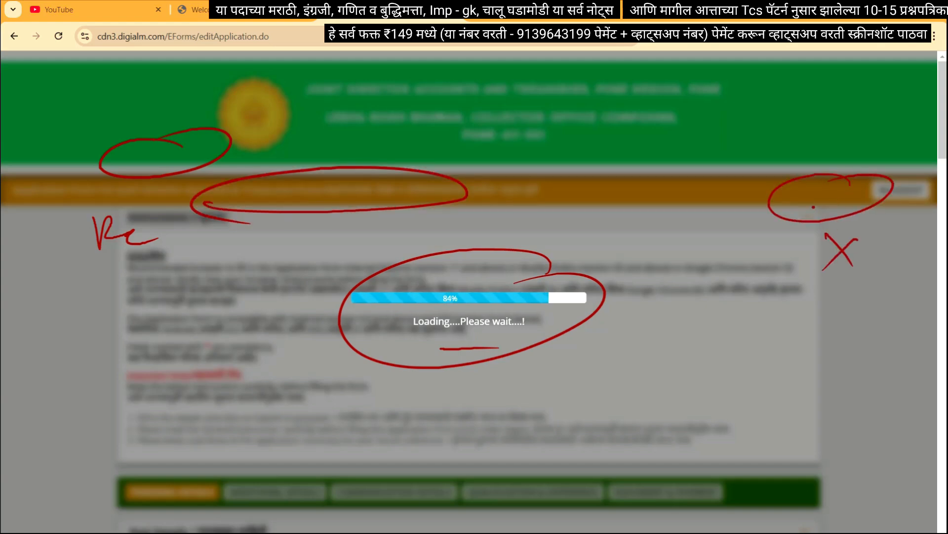
left_click_drag(803, 204, 836, 203)
left_click_drag(808, 210, 840, 207)
mouse_move(826, 308)
left_mouse_down()
mouse_move(851, 297)
mouse_move(865, 321)
left_mouse_up()
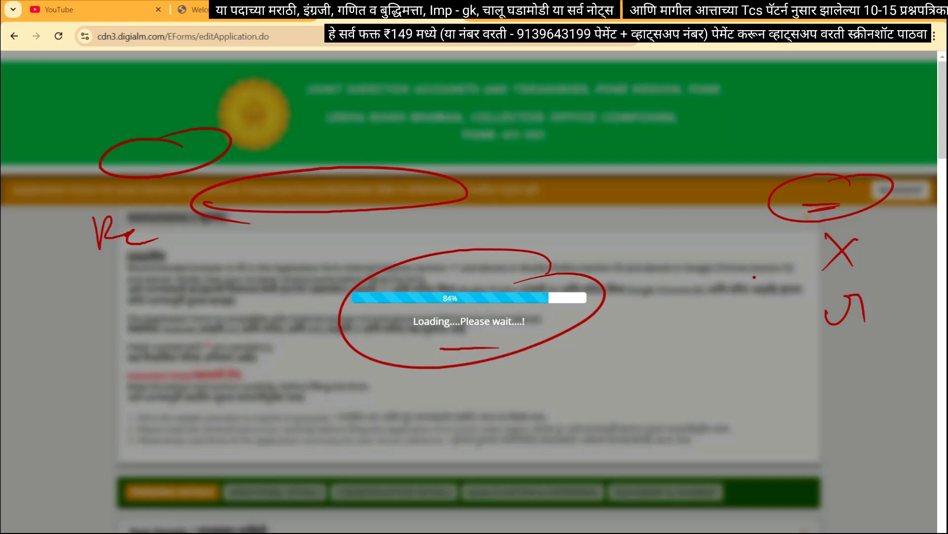
left_click_drag(770, 241, 804, 265)
Underline the loading message again and write two notes below the loading circle
left_click_drag(435, 340, 503, 344)
mouse_move(444, 356)
left_mouse_down()
mouse_move(490, 355)
mouse_move(583, 385)
left_mouse_up()
mouse_move(650, 371)
left_mouse_down()
mouse_move(675, 370)
mouse_move(694, 387)
left_mouse_up()
left_click(708, 388)
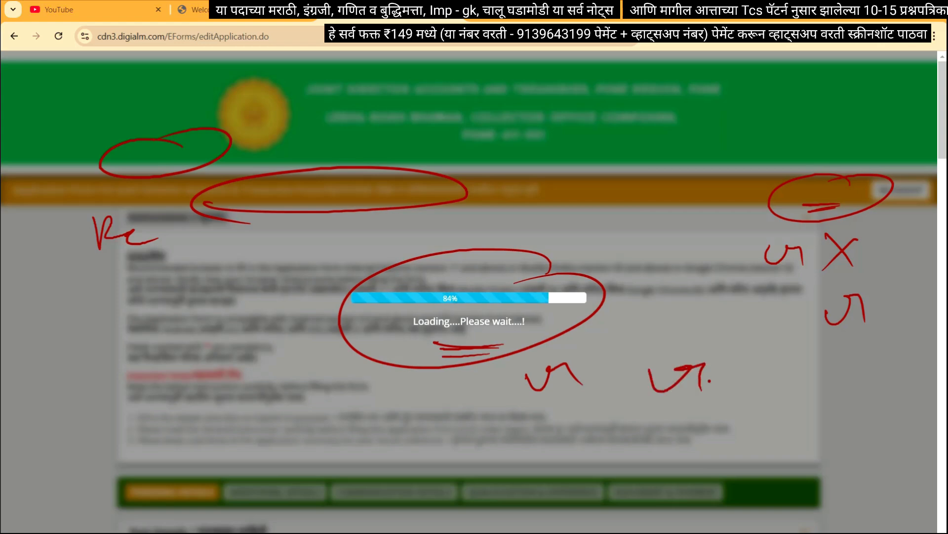